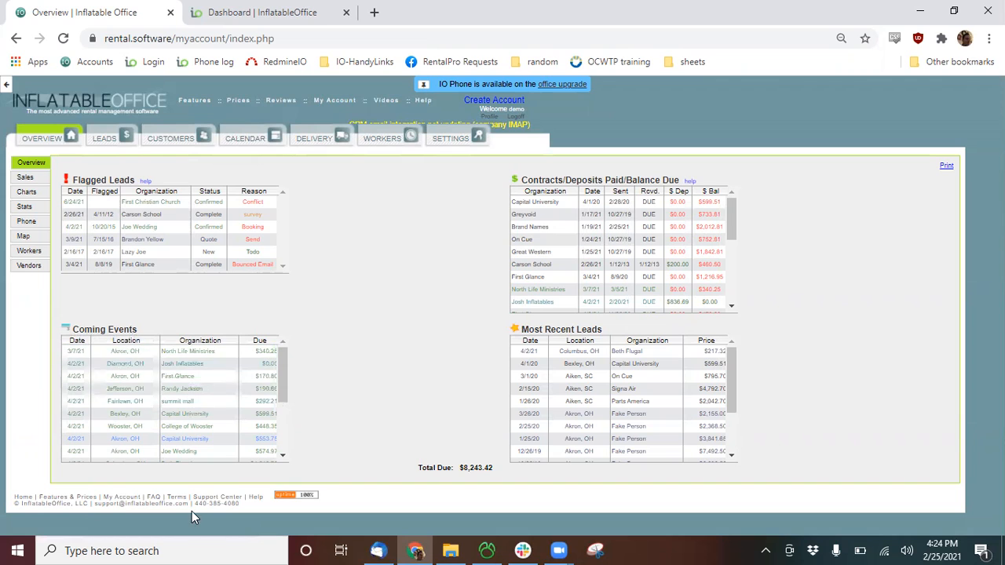
Switch to the Dashboard browser tab and look over the chart types that can be added.
left_click(325, 128)
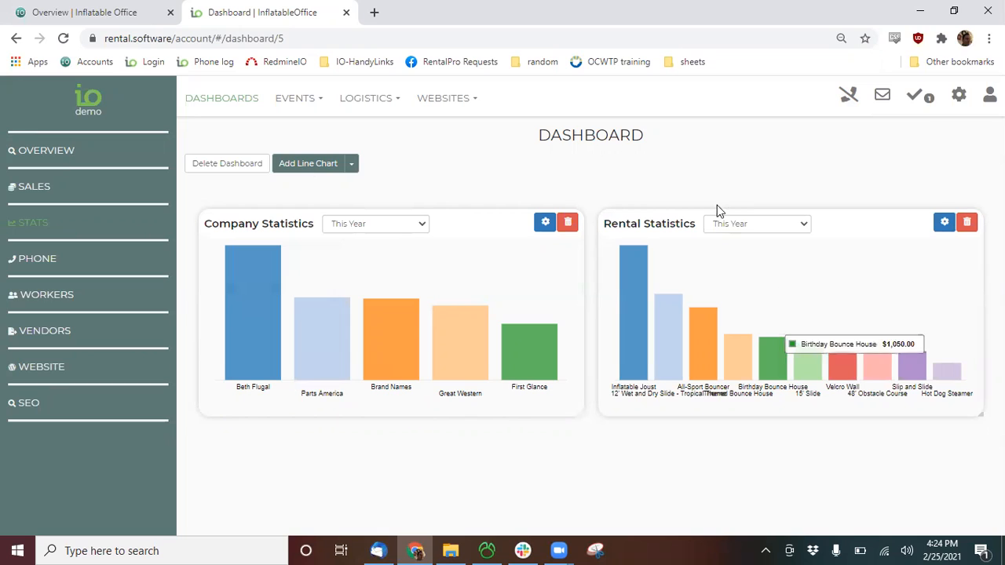
left_click(354, 172)
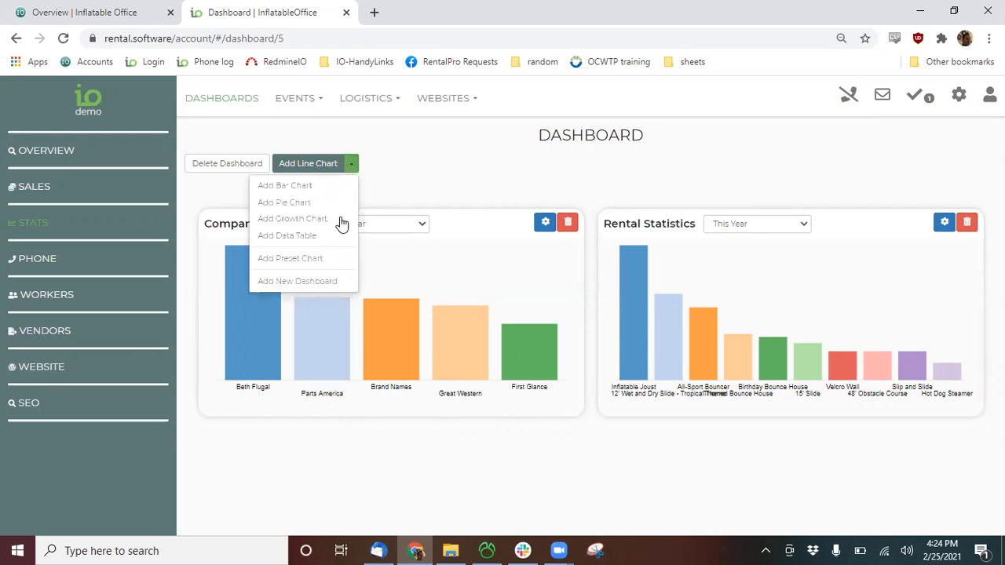
left_click(463, 150)
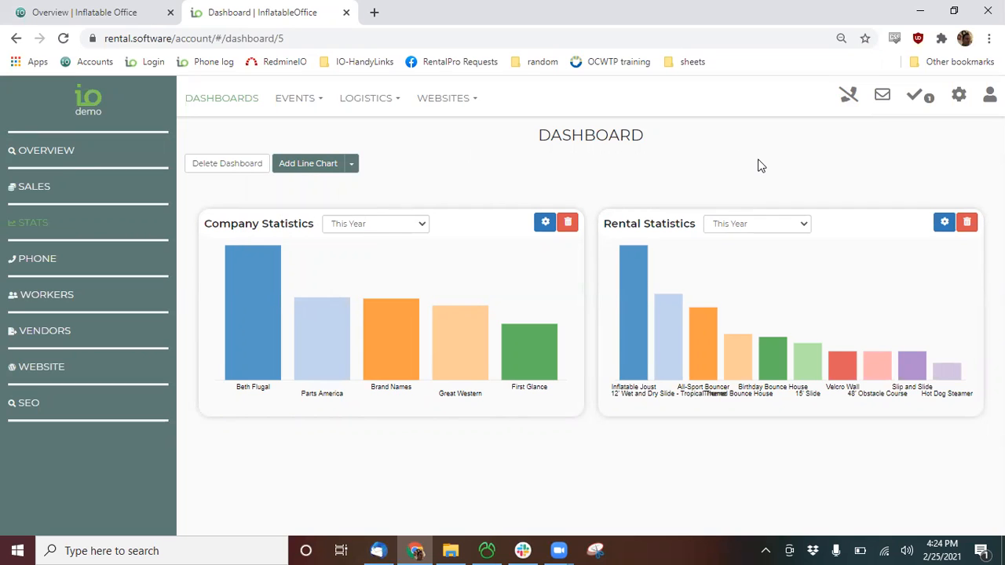
Search the settings for "filter" and open the Filters page.
left_click(959, 98)
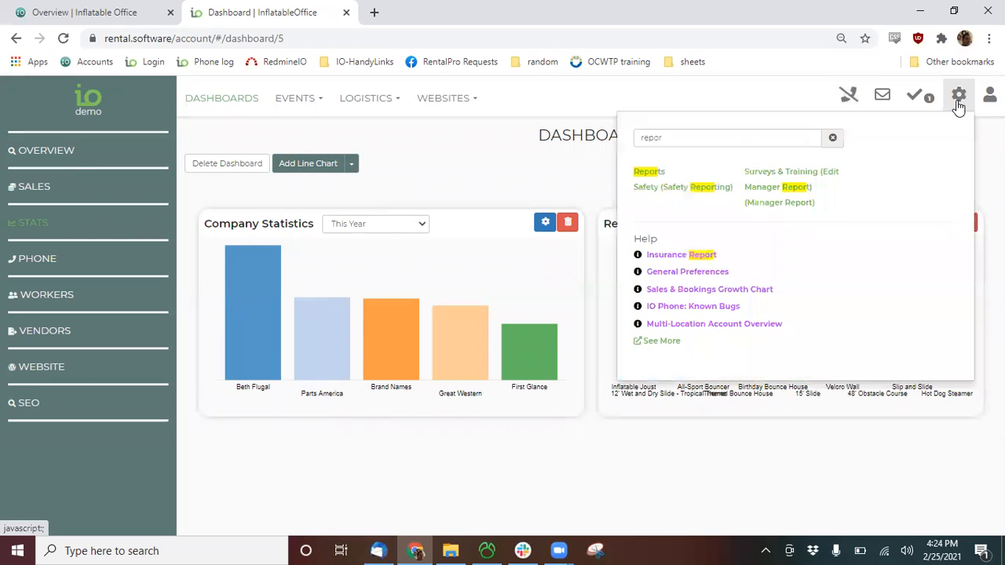
left_click(824, 140)
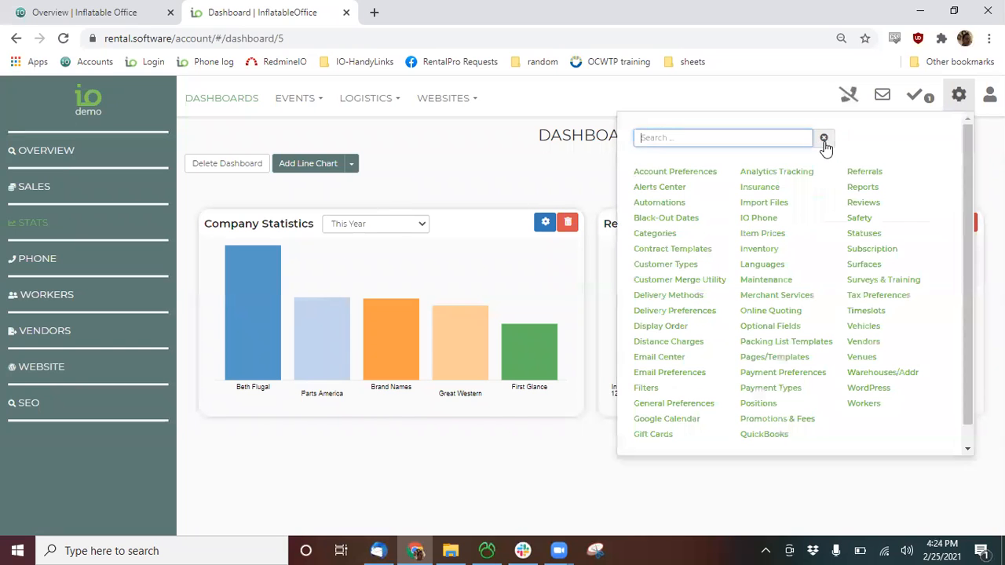
type("filter")
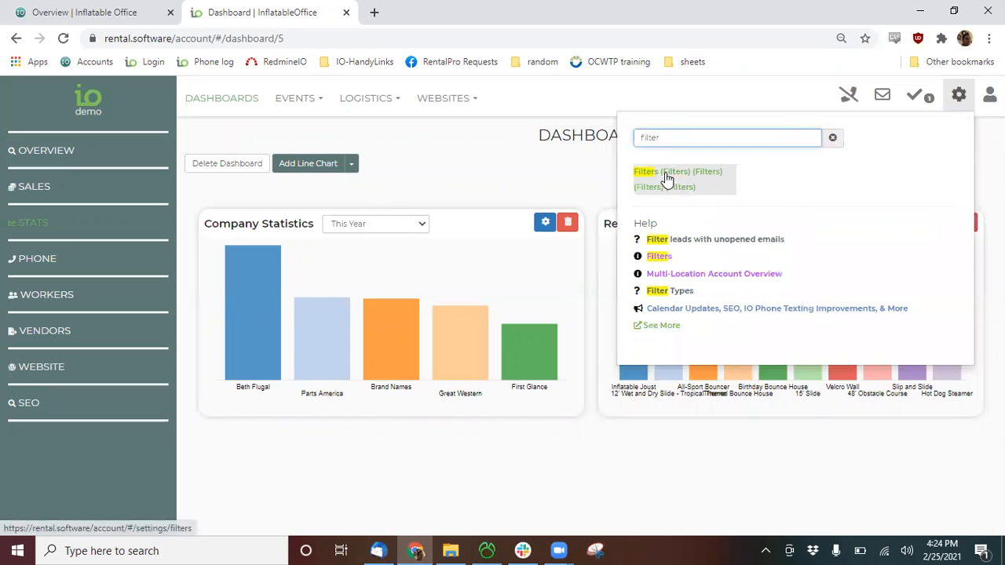
left_click(665, 178)
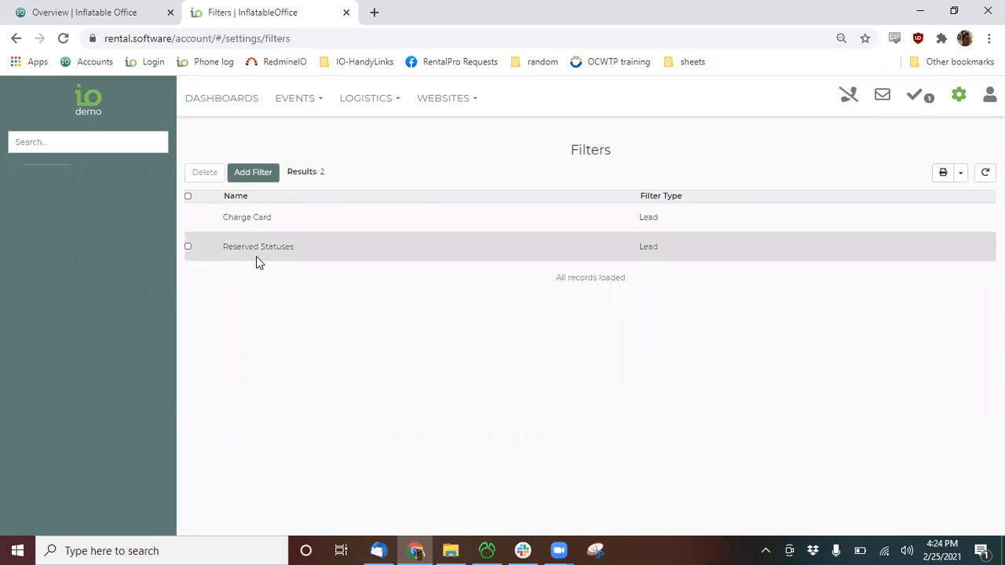
Delete the existing Reserved Statuses filter from the filter list.
left_click(188, 246)
left_click(209, 174)
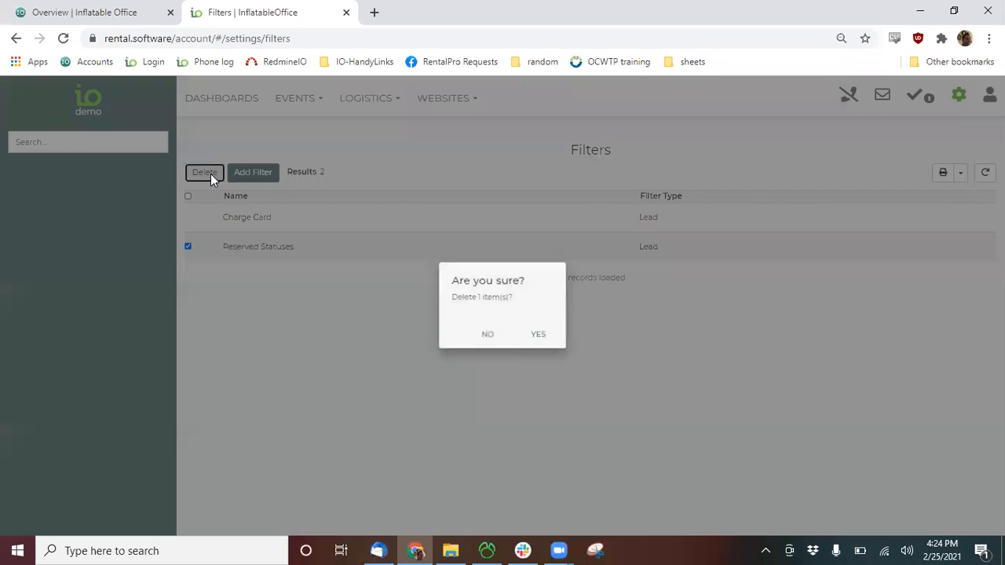
left_click(521, 339)
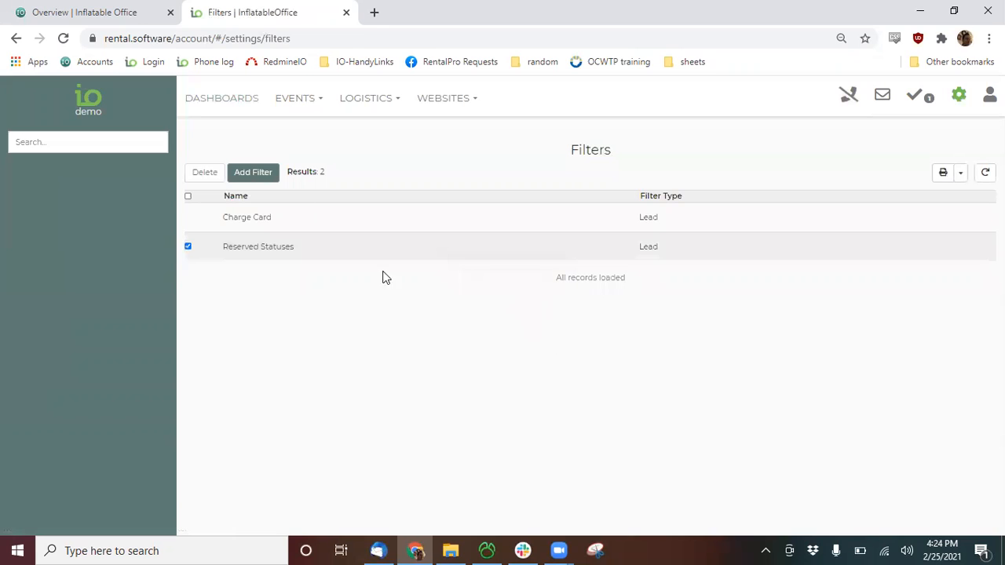
Start a new filter and name it "Reserved Statuses".
left_click(261, 174)
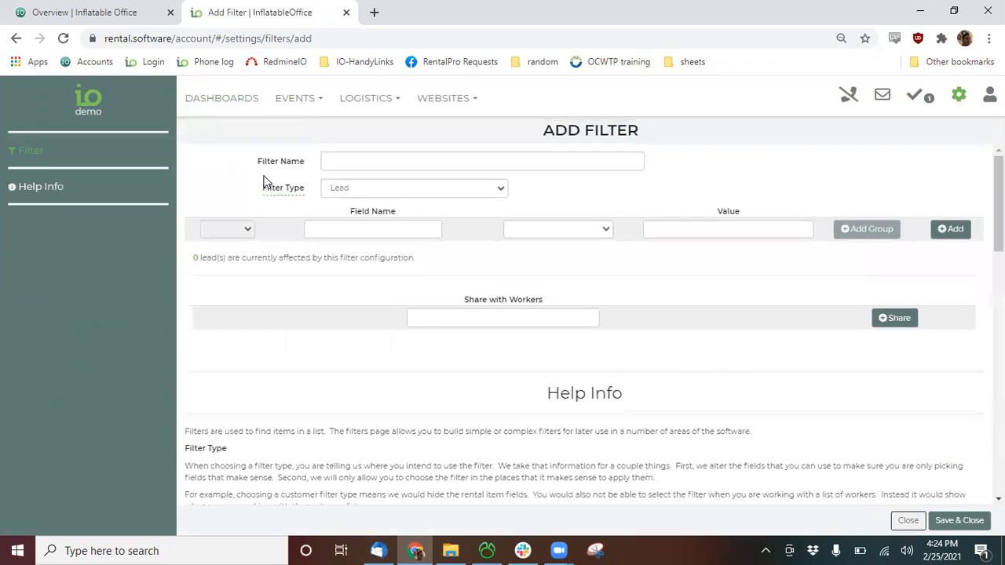
left_click(416, 163)
type("Re")
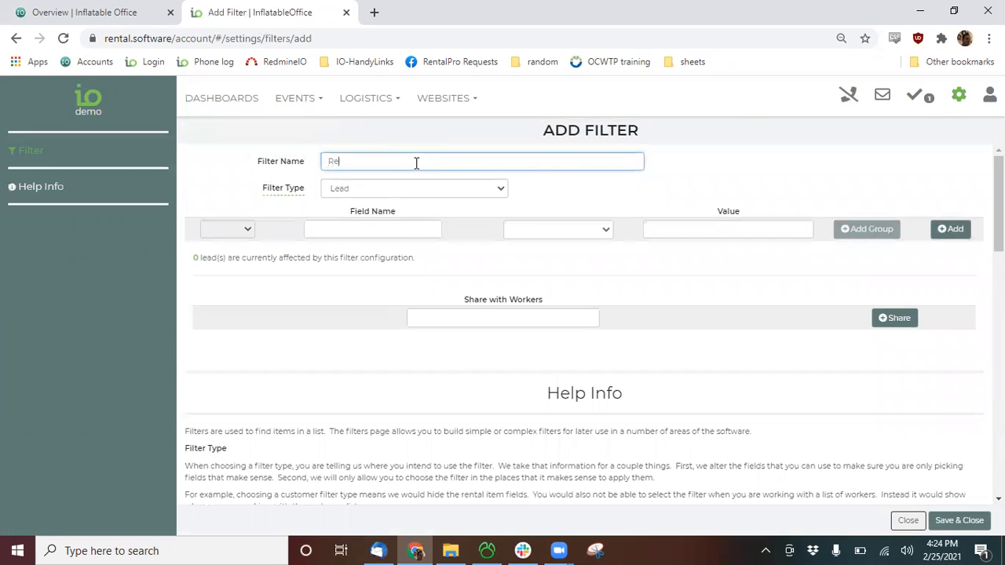
type("served Statuses")
Add a filter condition where Lead Status contains "Hold".
left_click(364, 229)
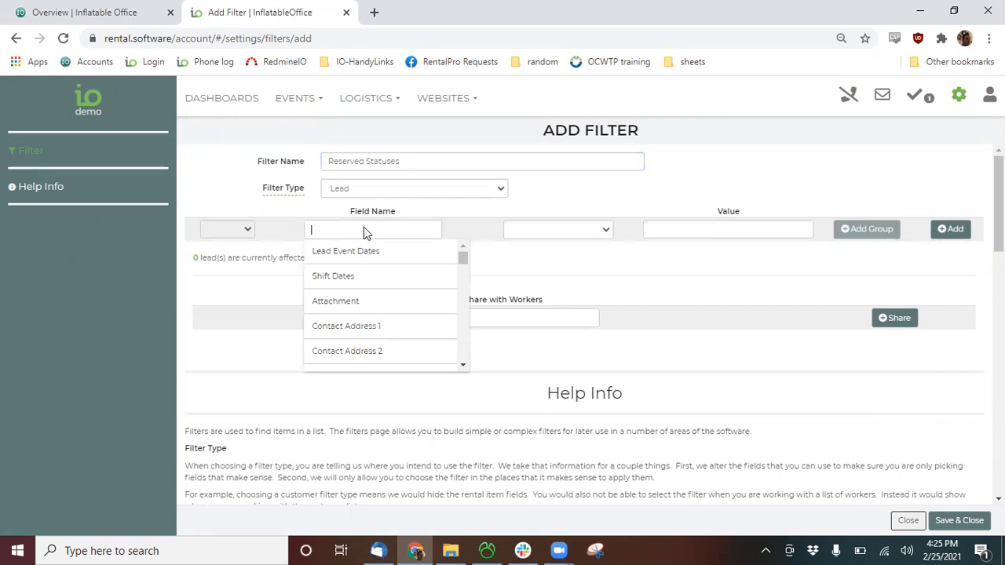
type("Stat")
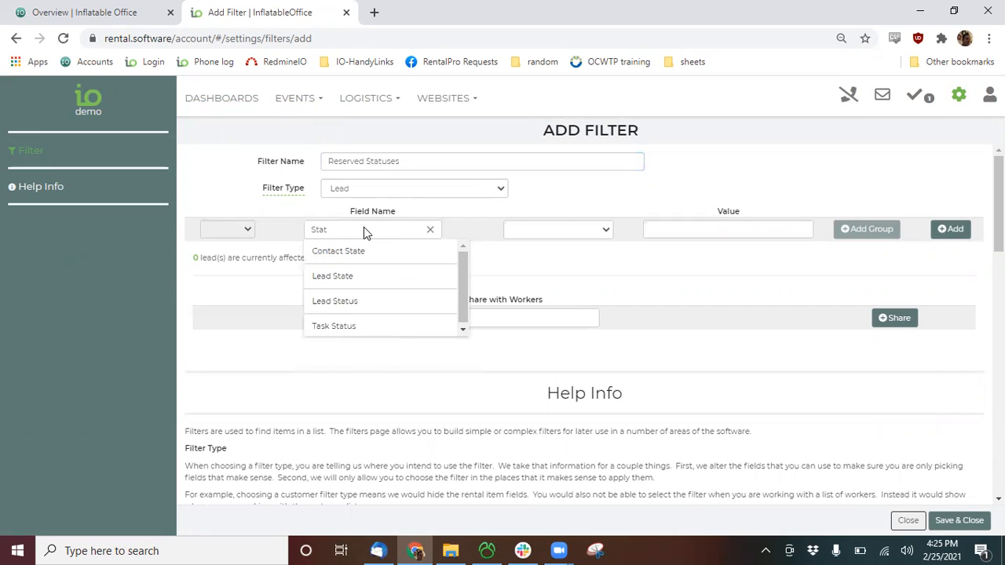
left_click(343, 308)
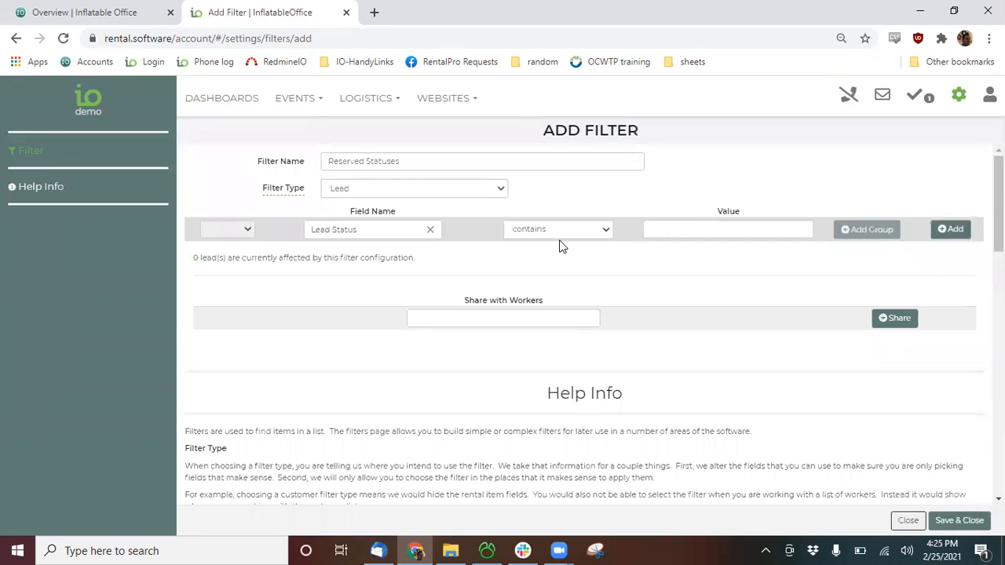
left_click(693, 231)
type("Hold")
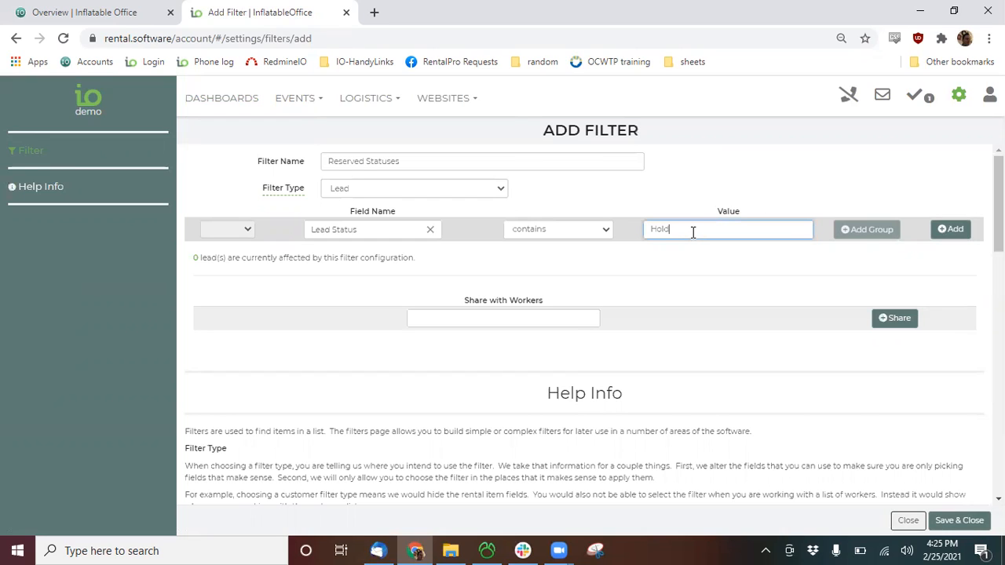
left_click(603, 231)
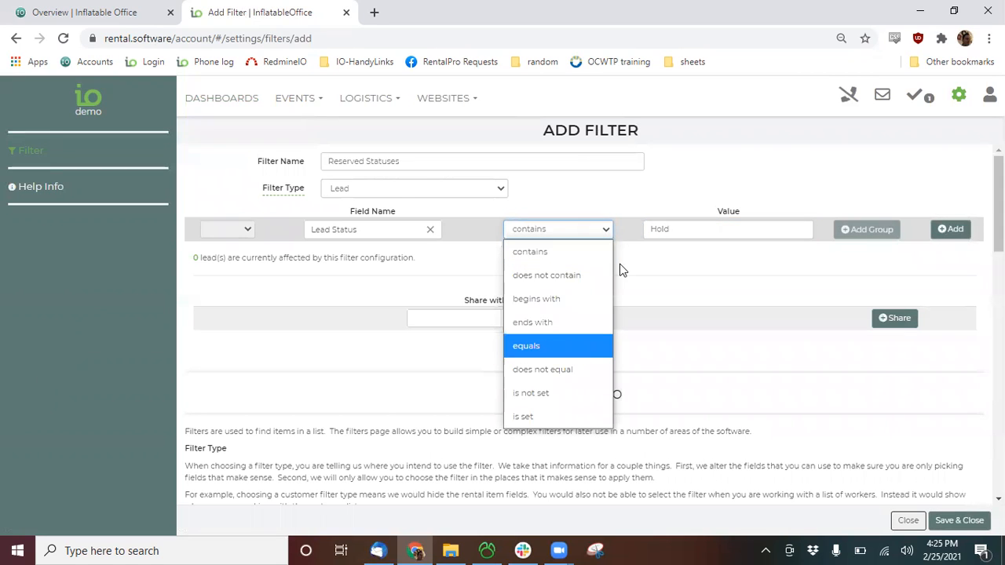
left_click(609, 233)
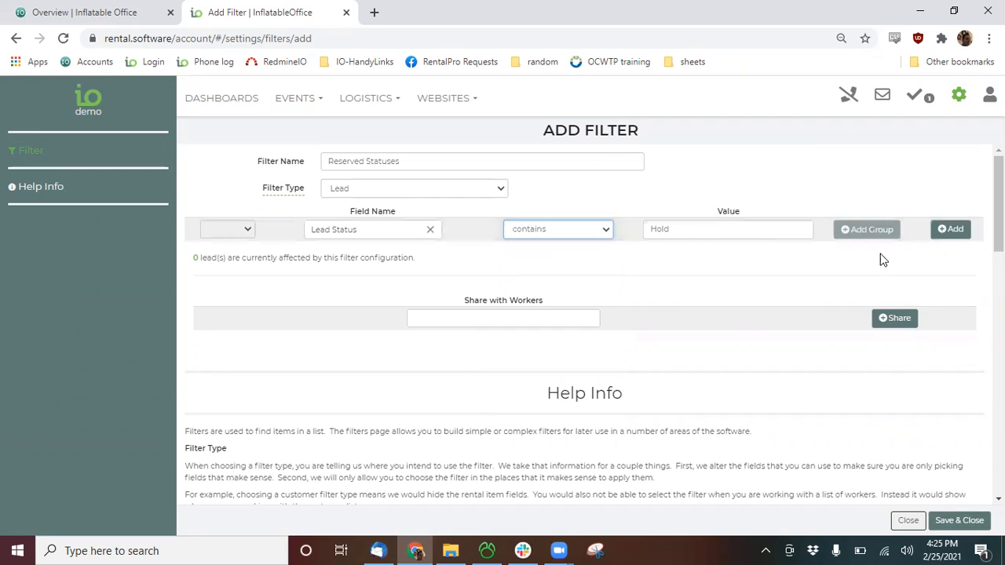
left_click(953, 230)
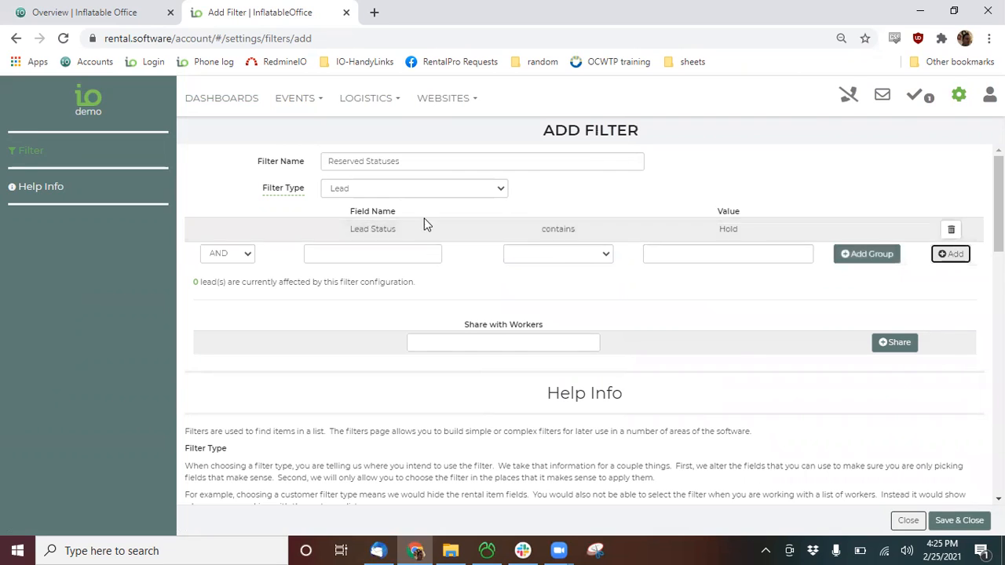
Add an OR condition to the filter where Lead Status contains "Contracted".
left_click(247, 255)
left_click(227, 299)
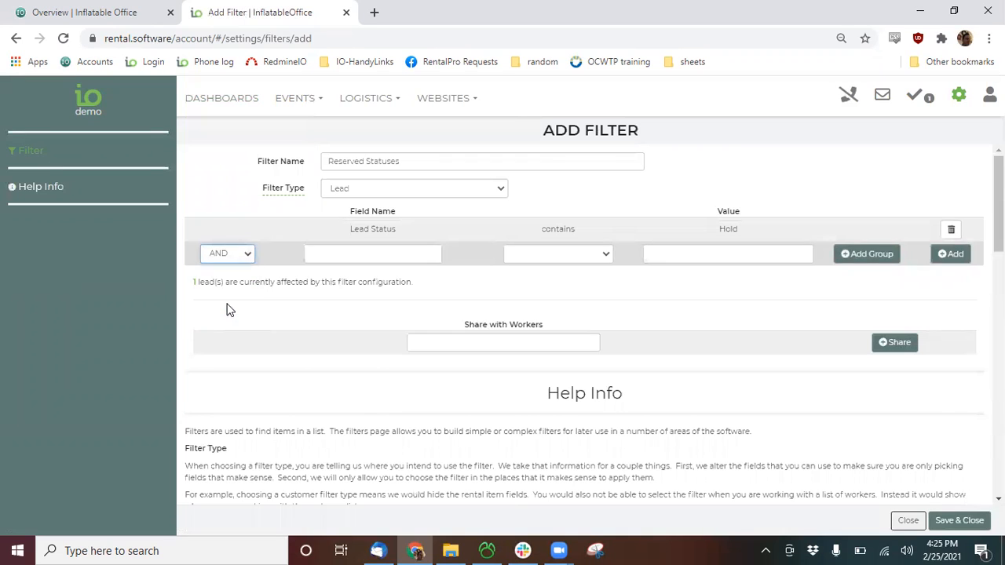
left_click(364, 259)
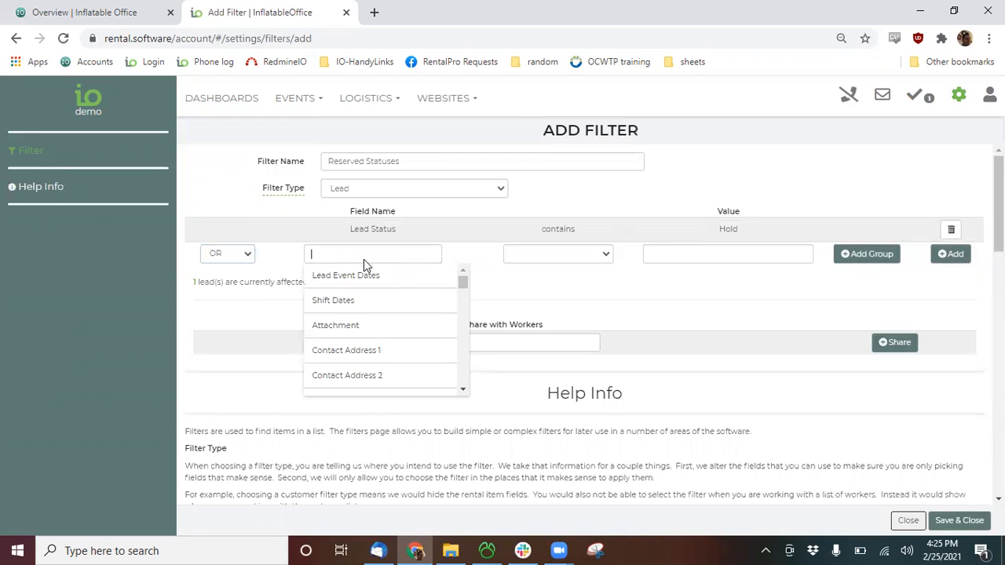
type("s")
key("BackSpace")
type("staus")
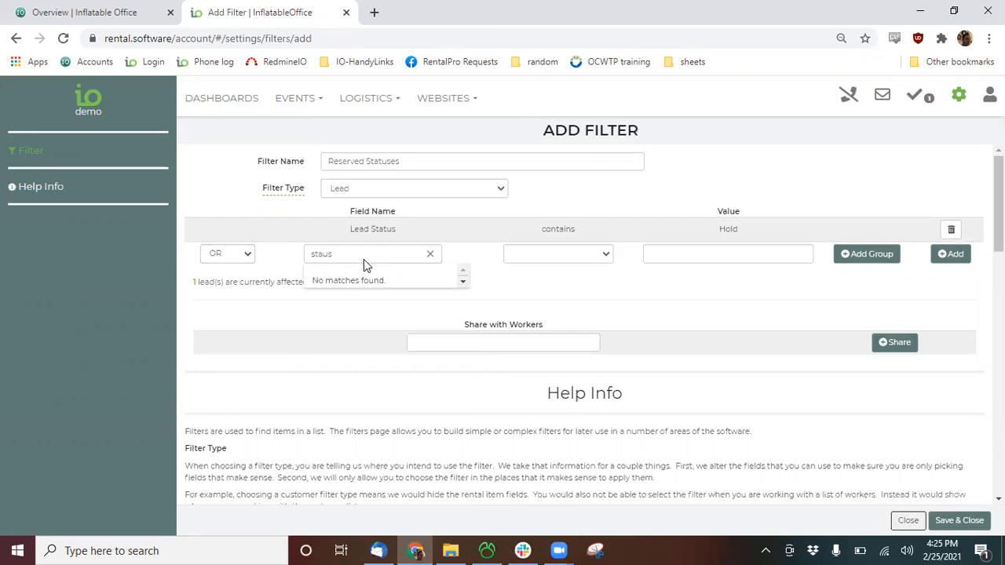
key("BackSpace")
key("BackSpace")
key("BackSpace")
type("atus")
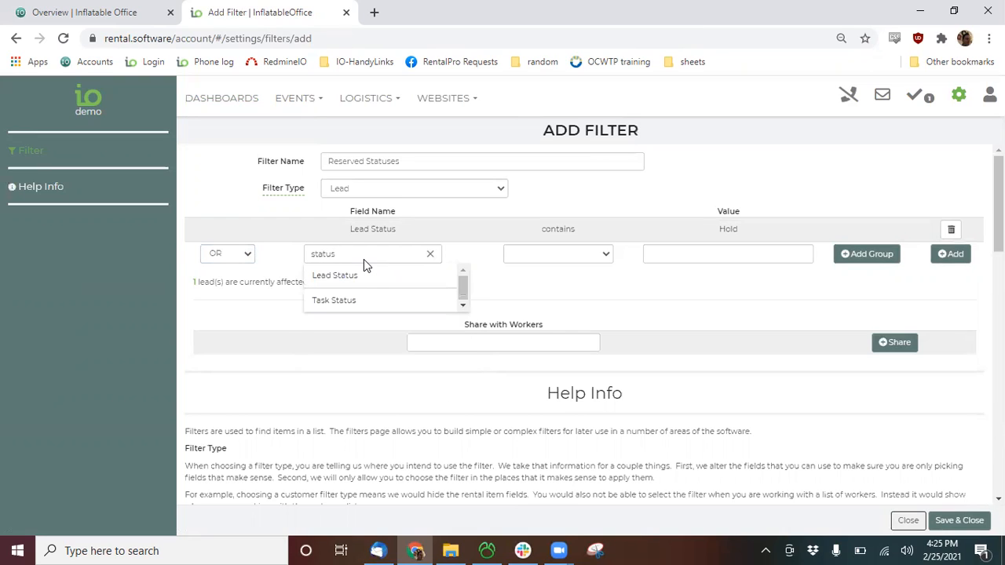
left_click(350, 276)
left_click(681, 257)
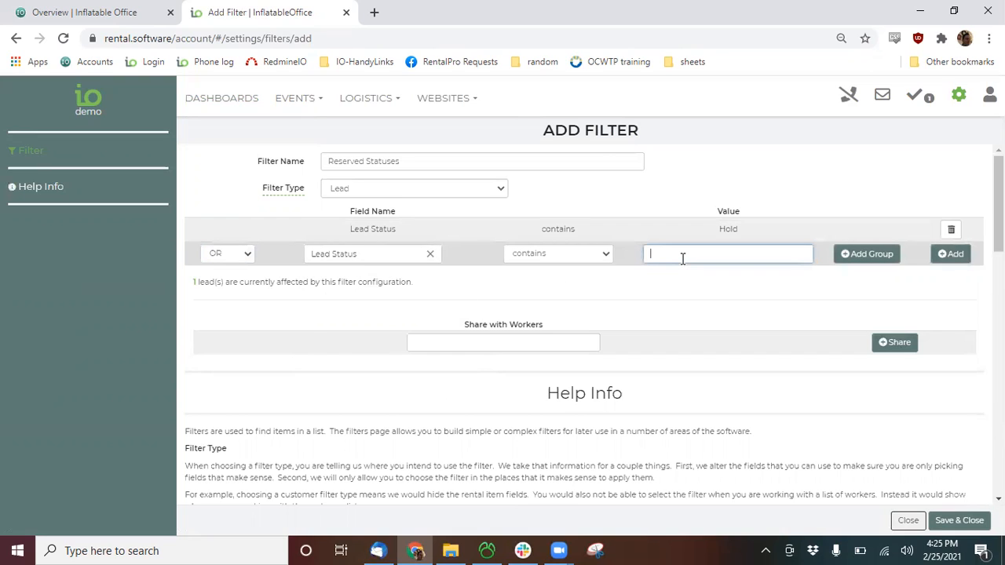
type("Contracted")
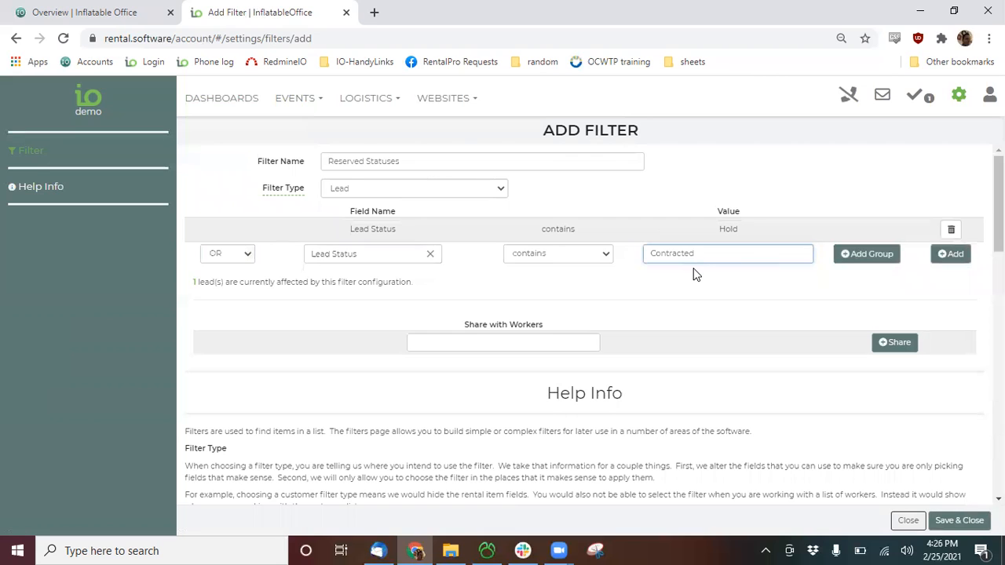
left_click(953, 256)
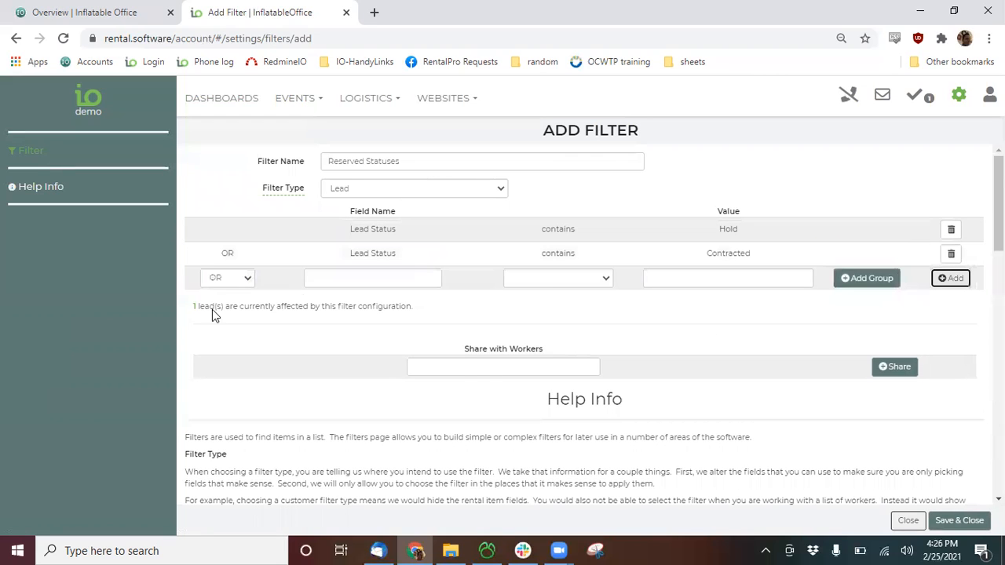
Add another OR condition where Lead Status contains "Confirmed", then save and close the filter.
left_click(386, 280)
type("lead stat")
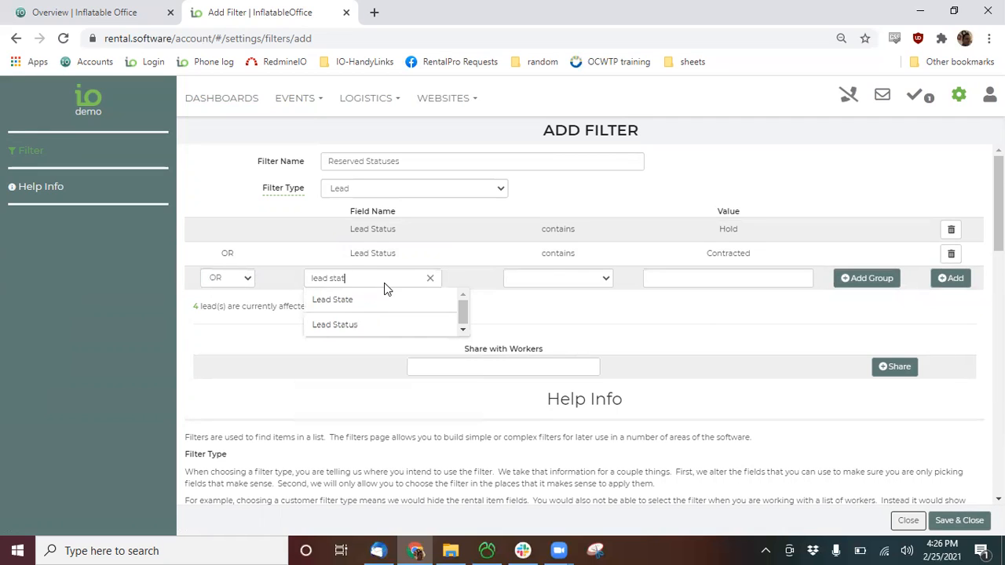
left_click(354, 328)
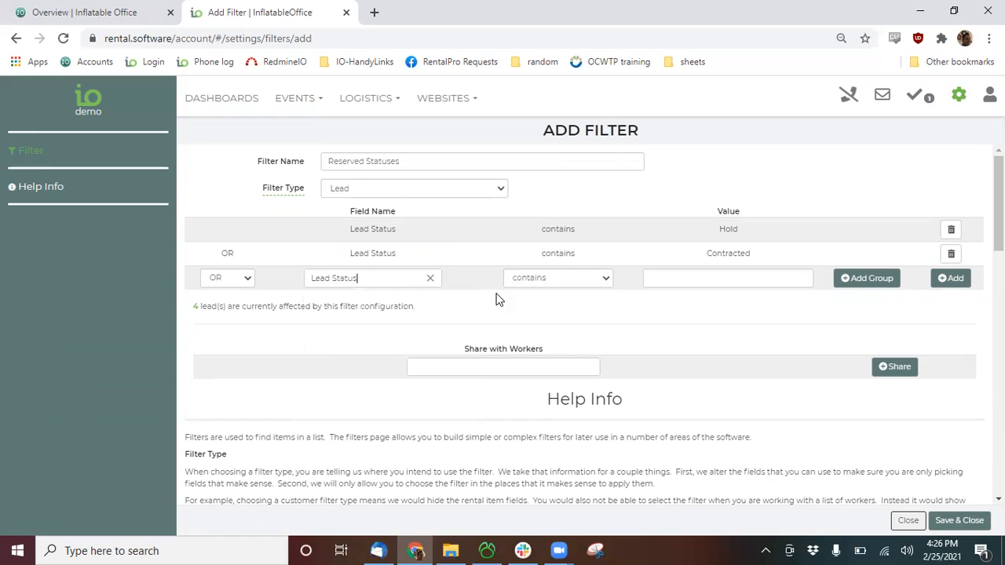
left_click(713, 283)
type("Con")
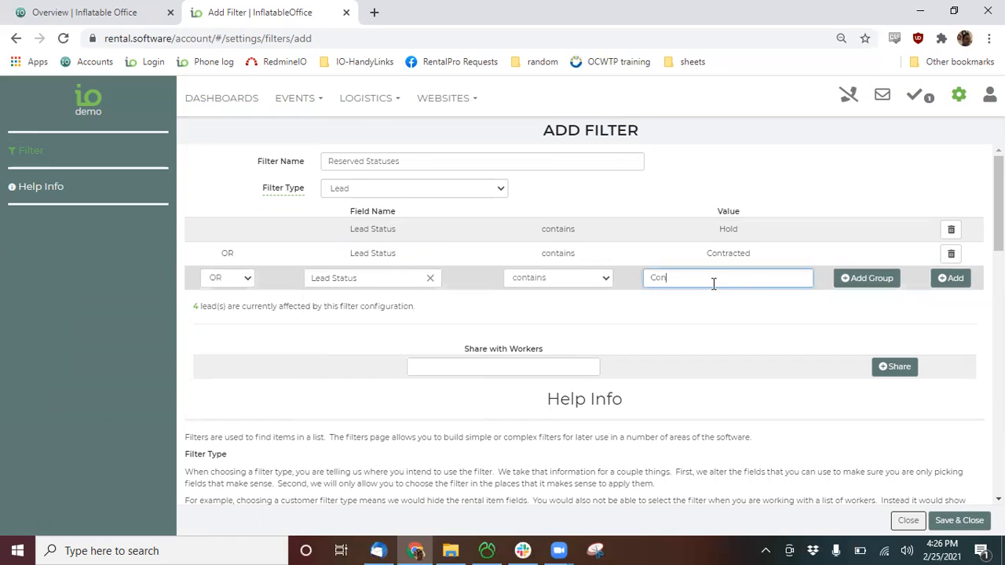
type("firmed")
left_click(939, 285)
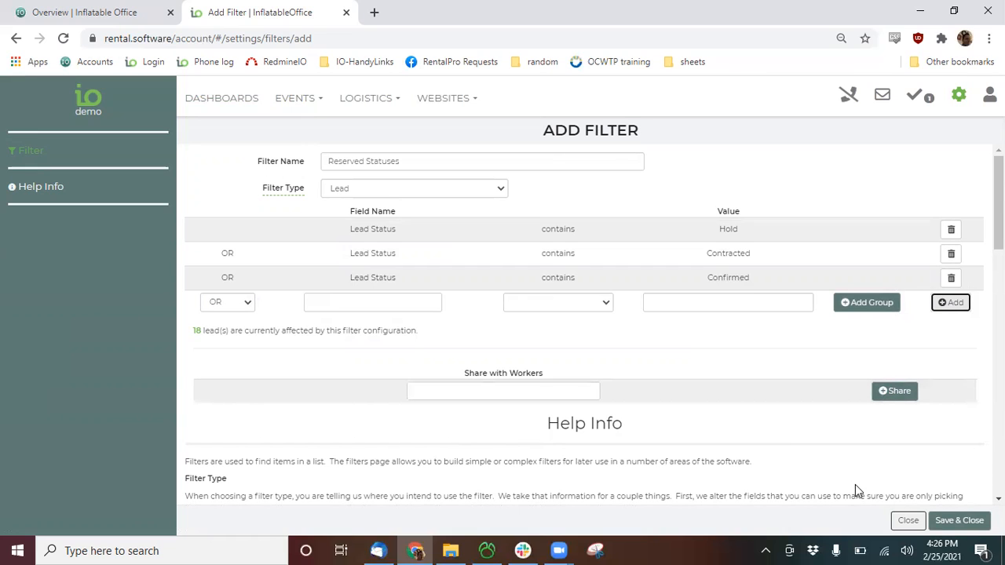
left_click(962, 526)
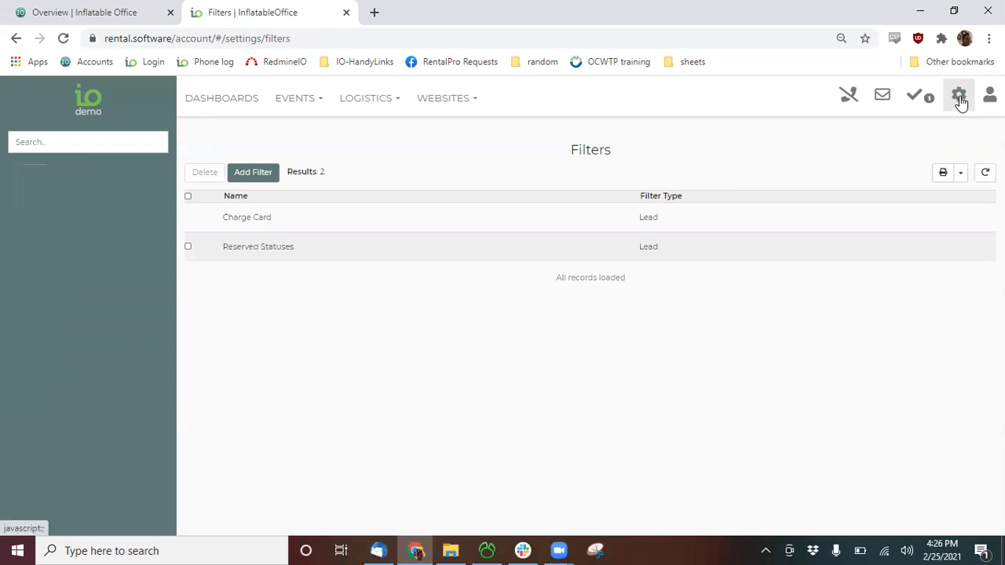
left_click(130, 14)
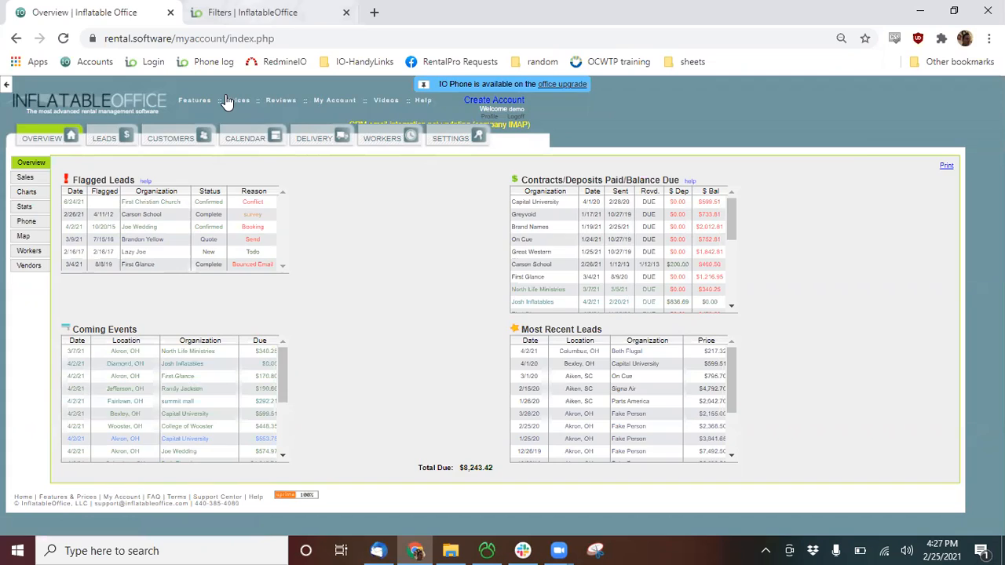
key("ctrl+Tab")
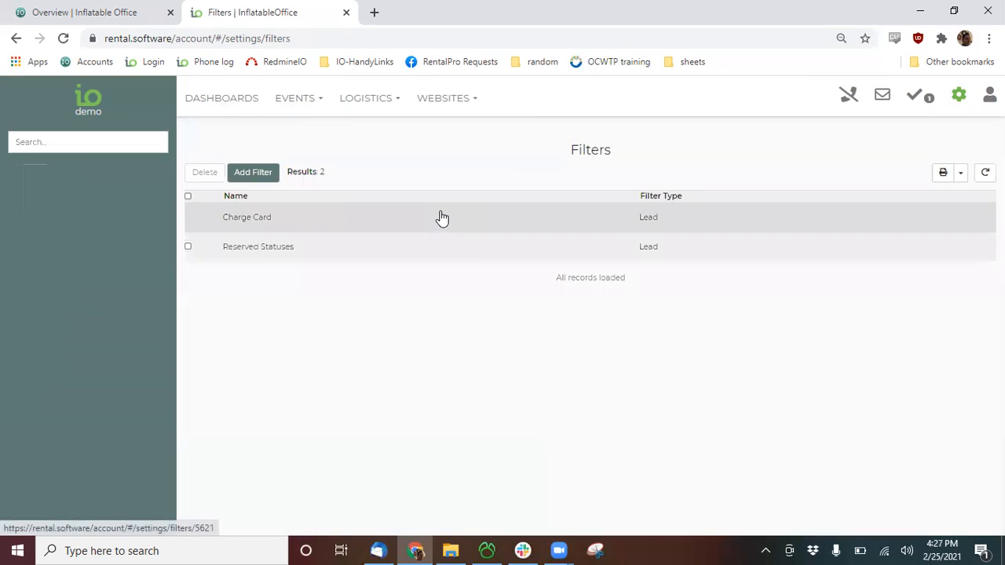
Search the settings for "repor" and open the Reports settings.
left_click(959, 95)
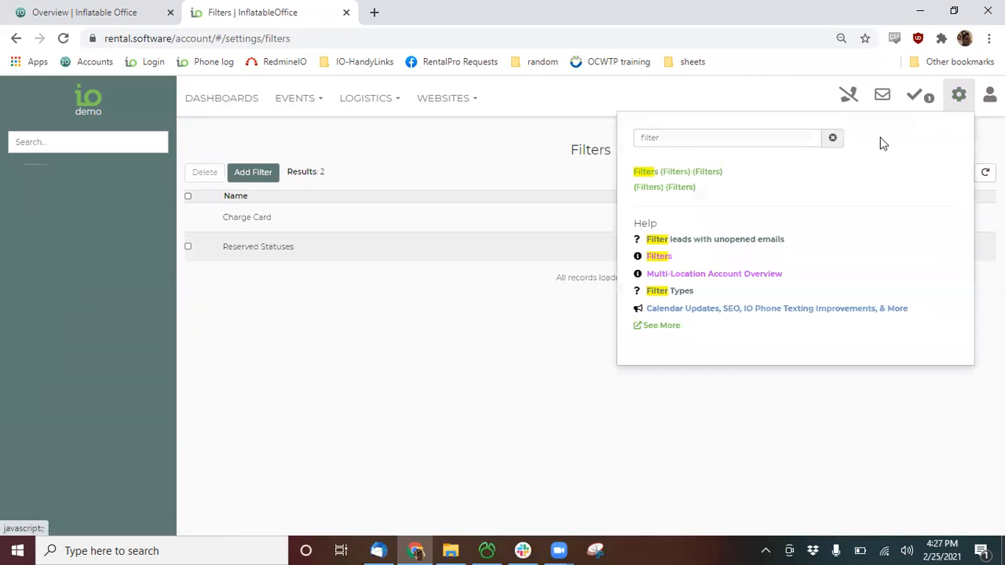
left_click(833, 139)
type("re")
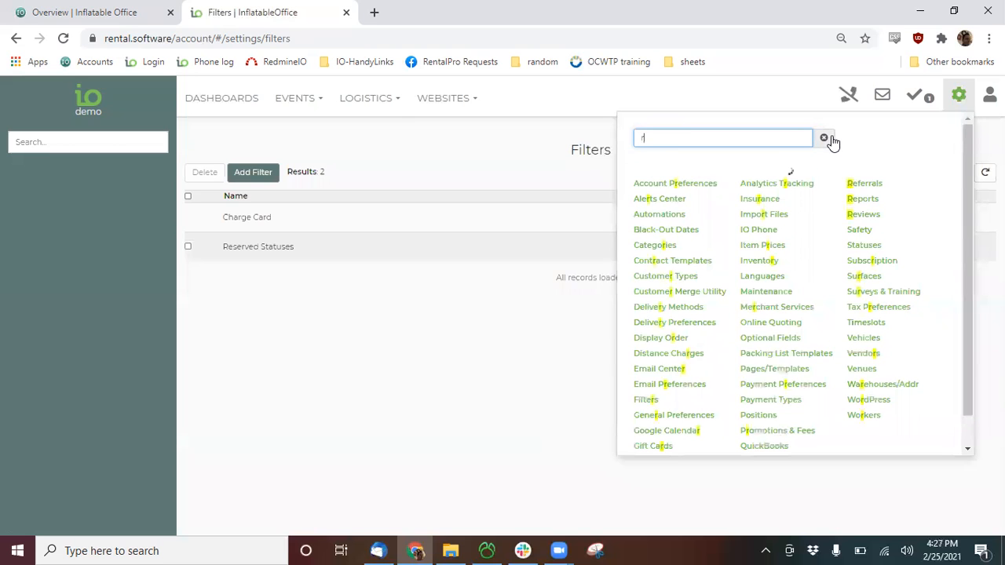
type("por")
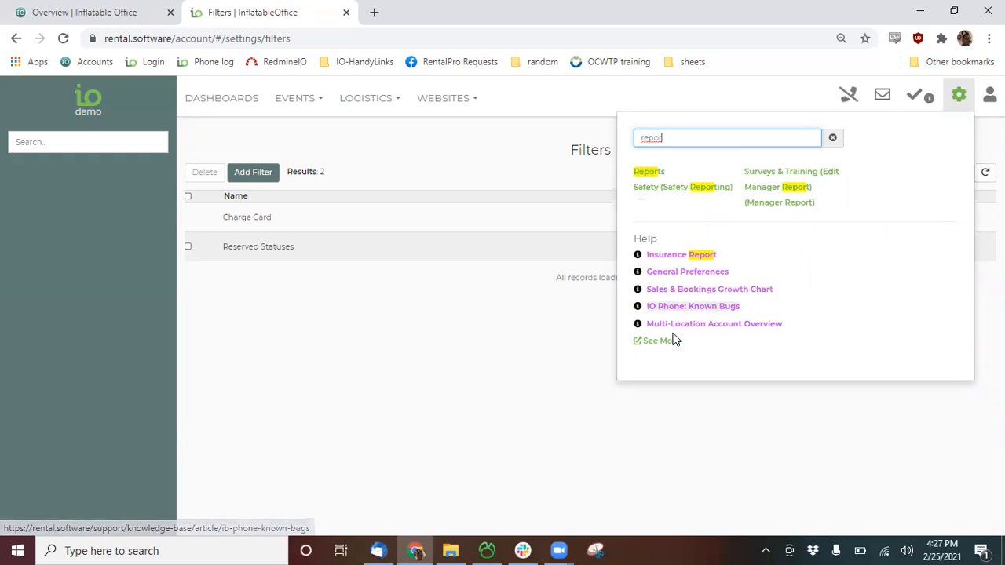
left_click(649, 173)
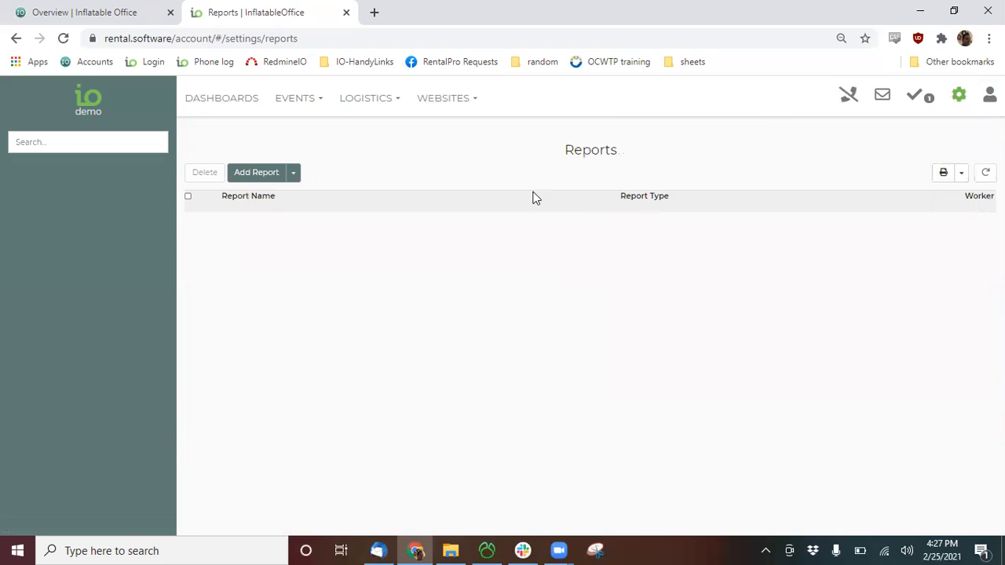
Start a new report of type Leads and name it "Lead Preview".
left_click(266, 174)
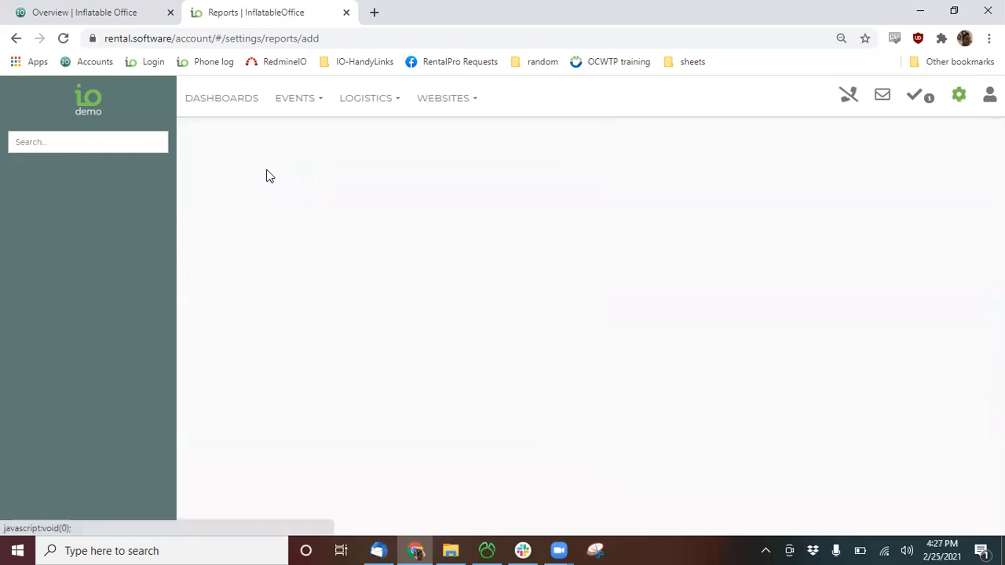
left_click(362, 162)
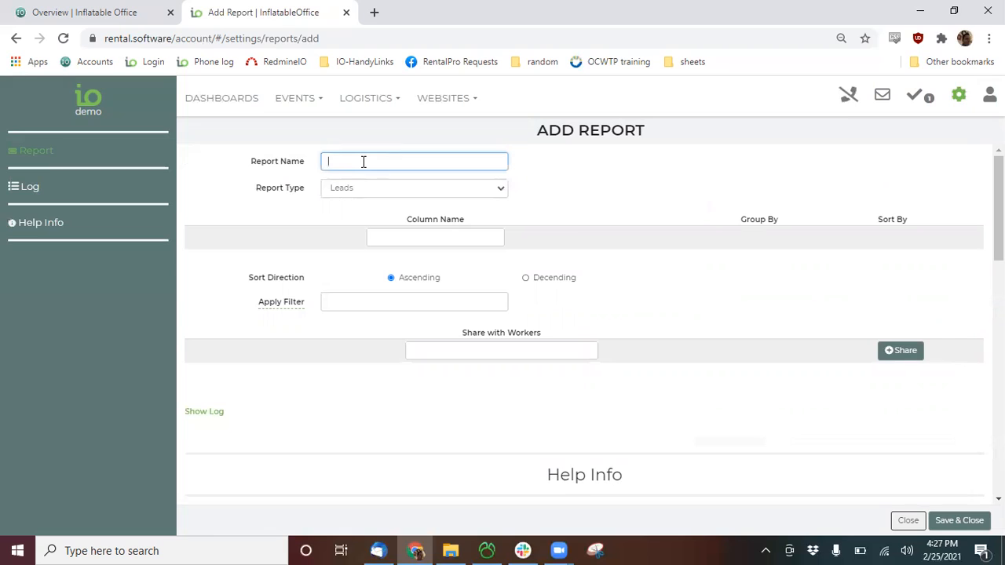
type("Lead Preview")
Add the Lead Start Date and Lead City State columns to the report.
left_click(398, 238)
type("start date")
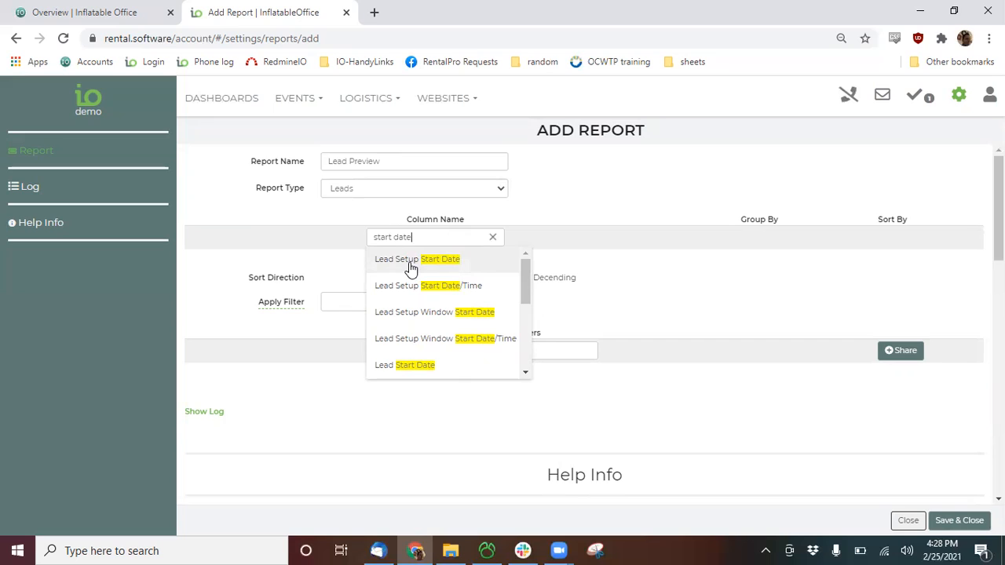
left_click(414, 367)
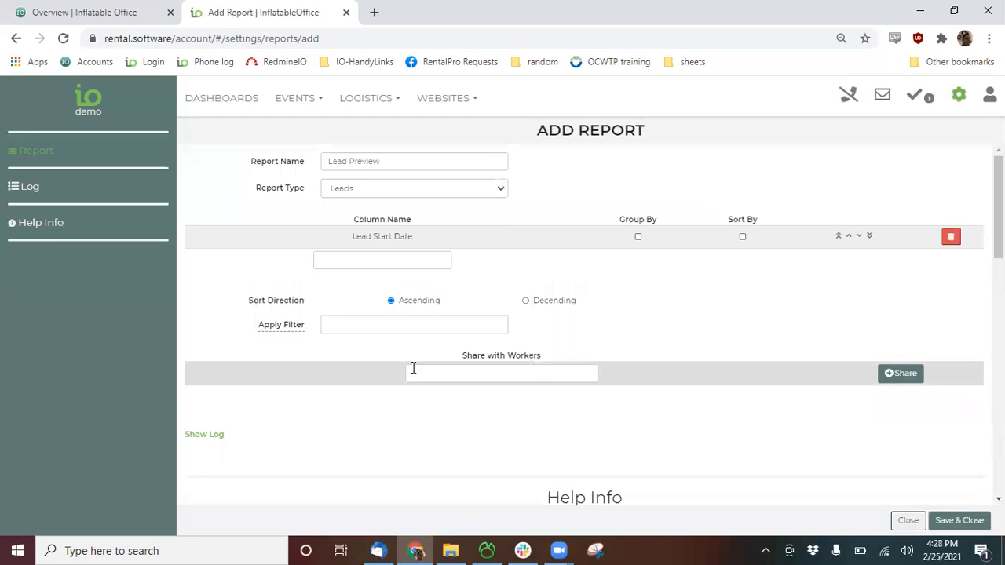
left_click(412, 261)
type("city")
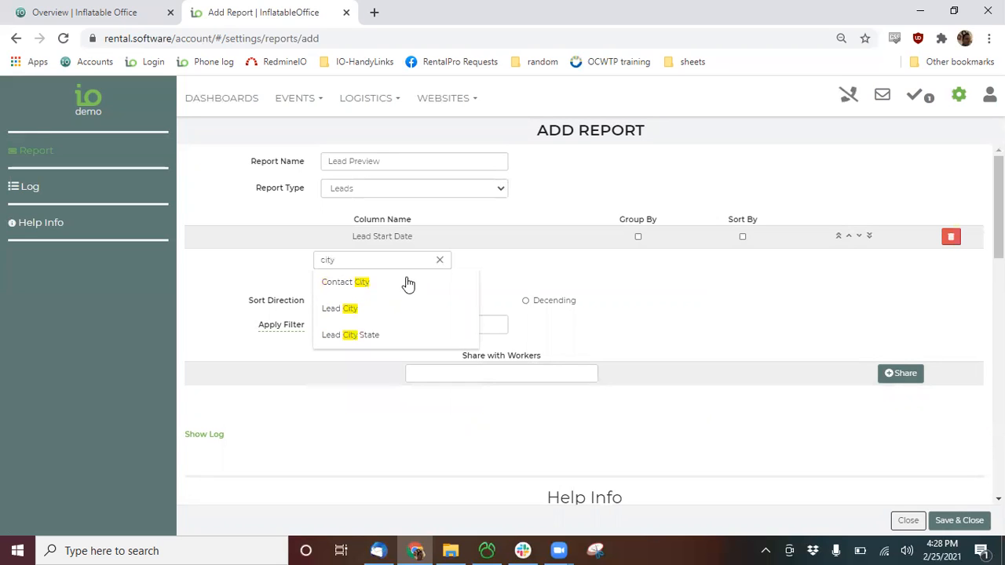
left_click(366, 338)
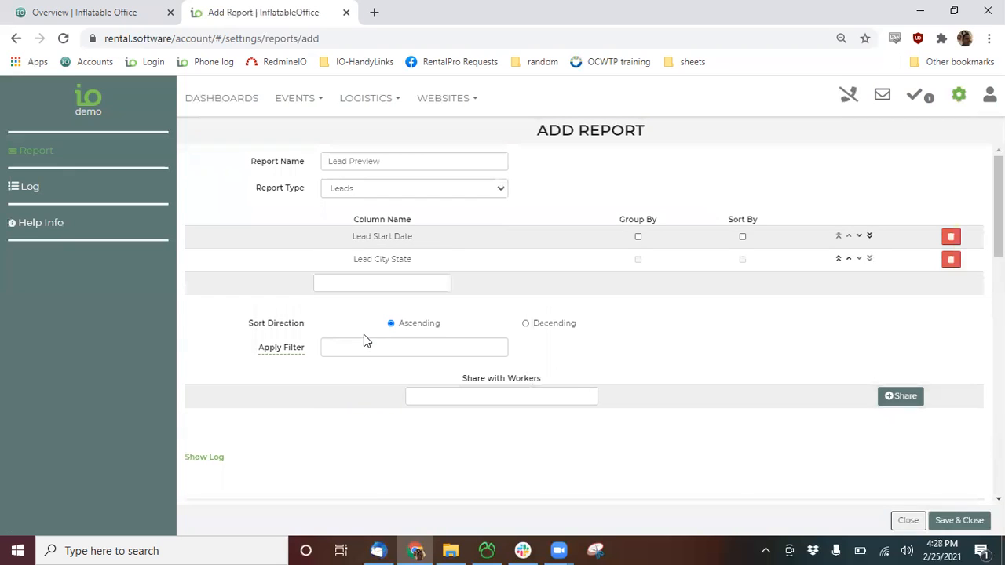
Check the Coming Events columns on the old site's overview and add a Lead Organization column to the report.
left_click(373, 284)
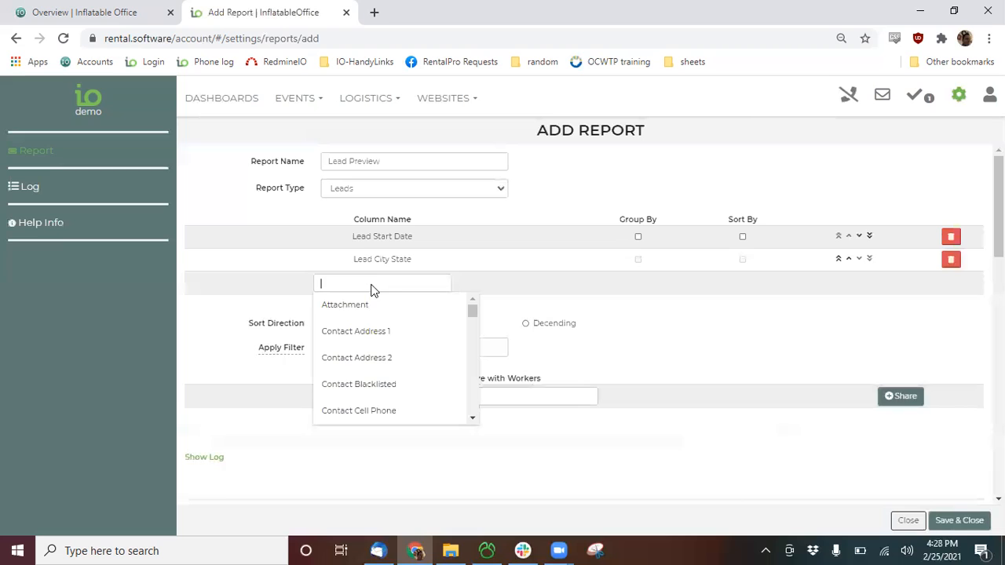
left_click(114, 19)
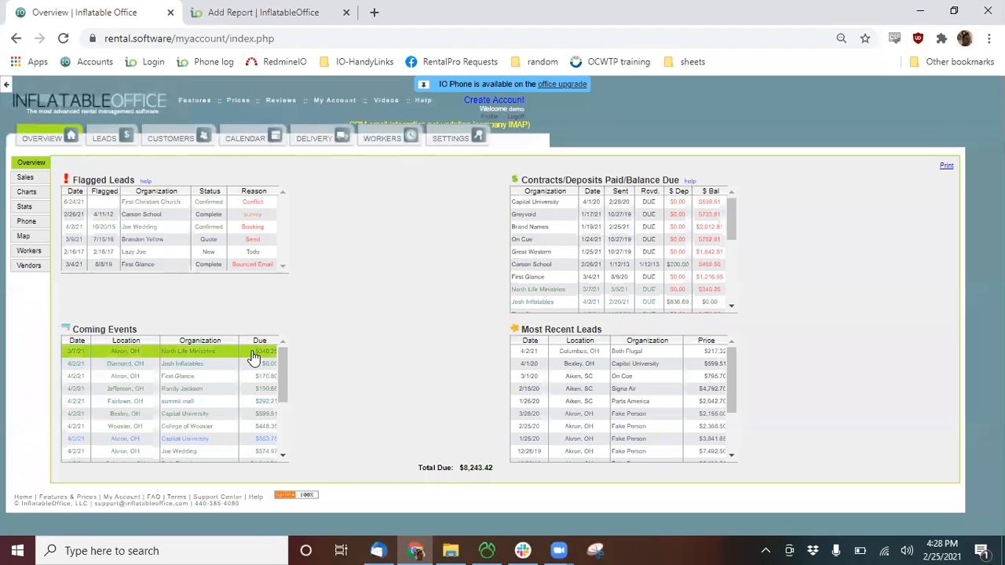
left_click(260, 12)
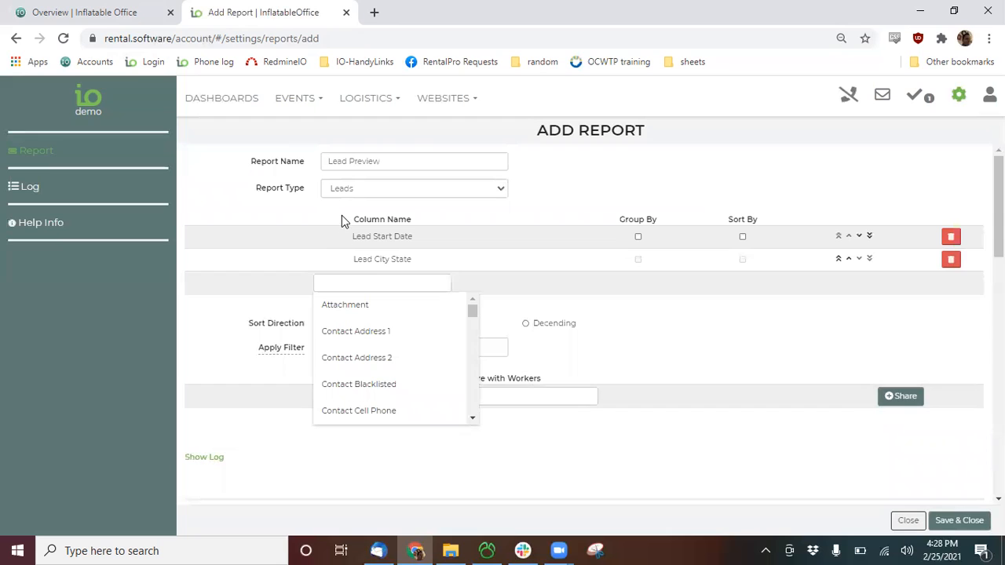
type("organ")
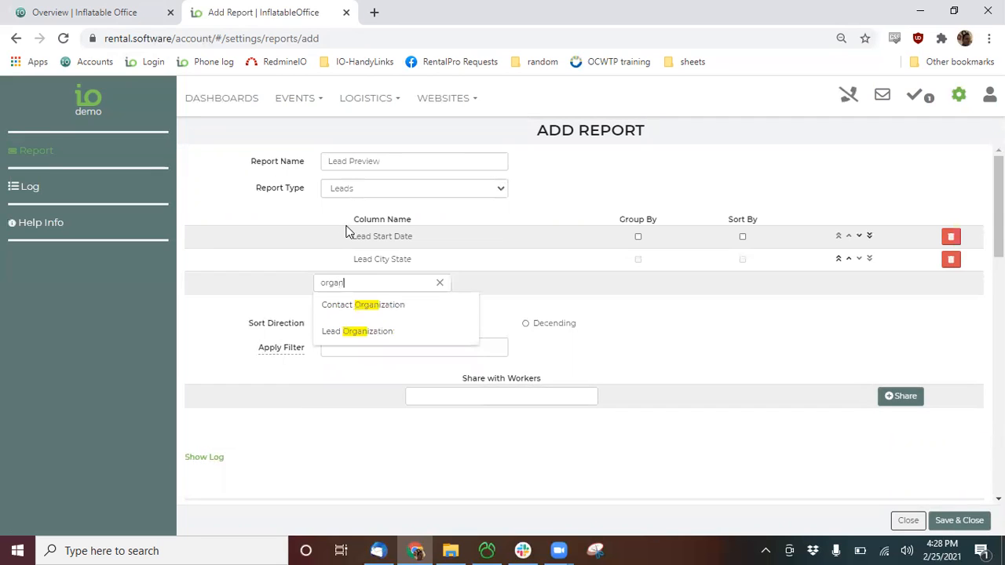
left_click(352, 334)
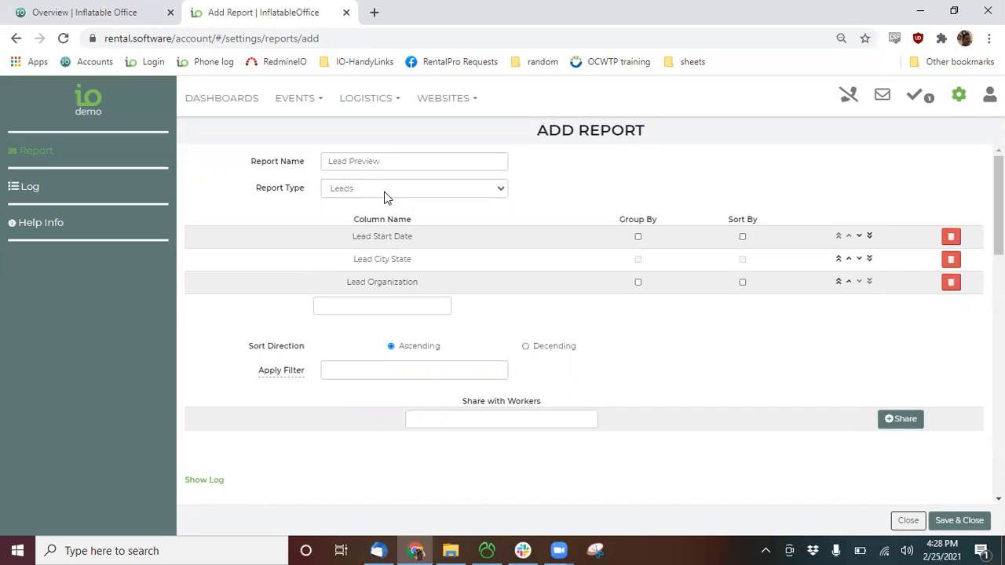
Add the Lead $ Balance Due column, then save and close the report.
left_click(384, 306)
type("due")
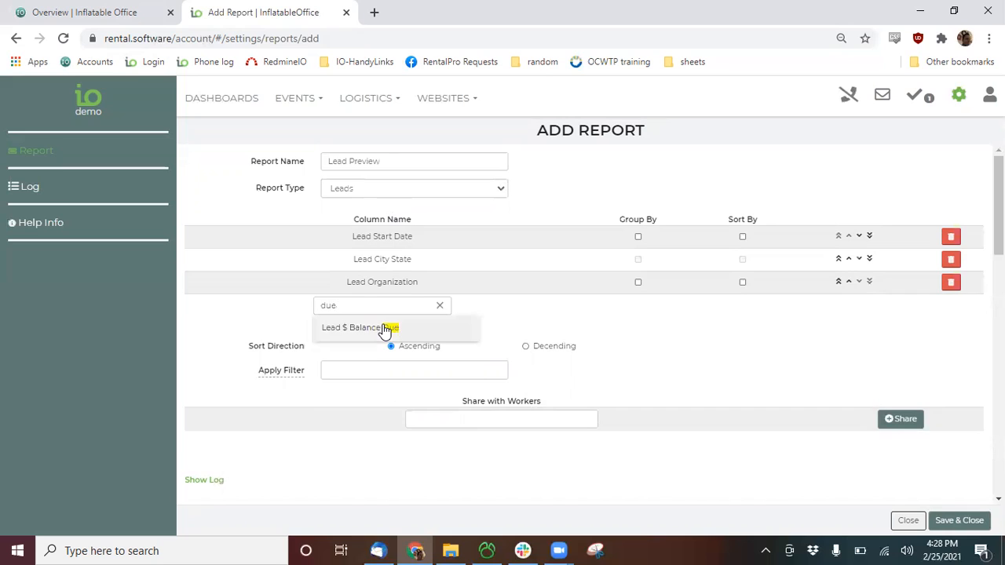
left_click(385, 328)
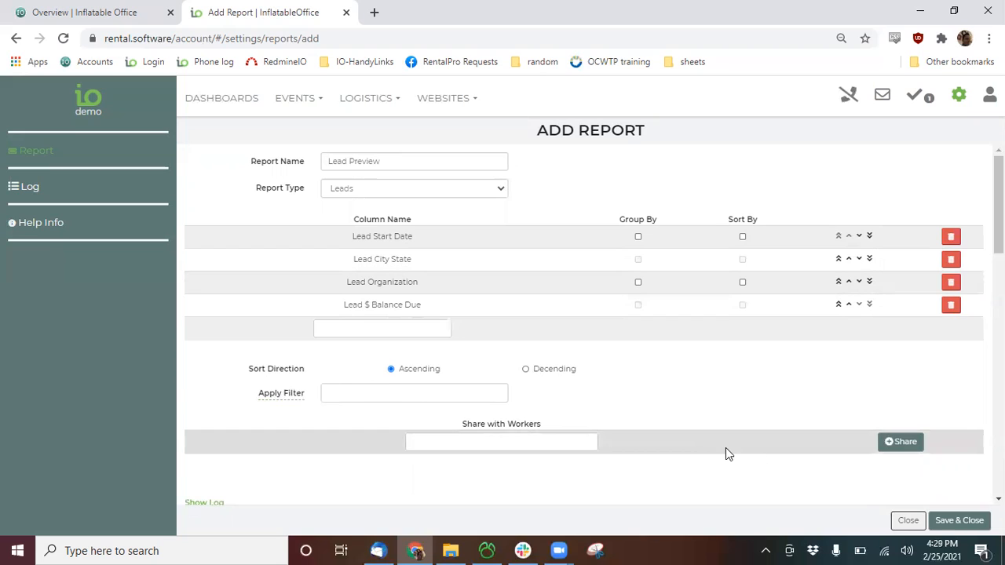
left_click(952, 521)
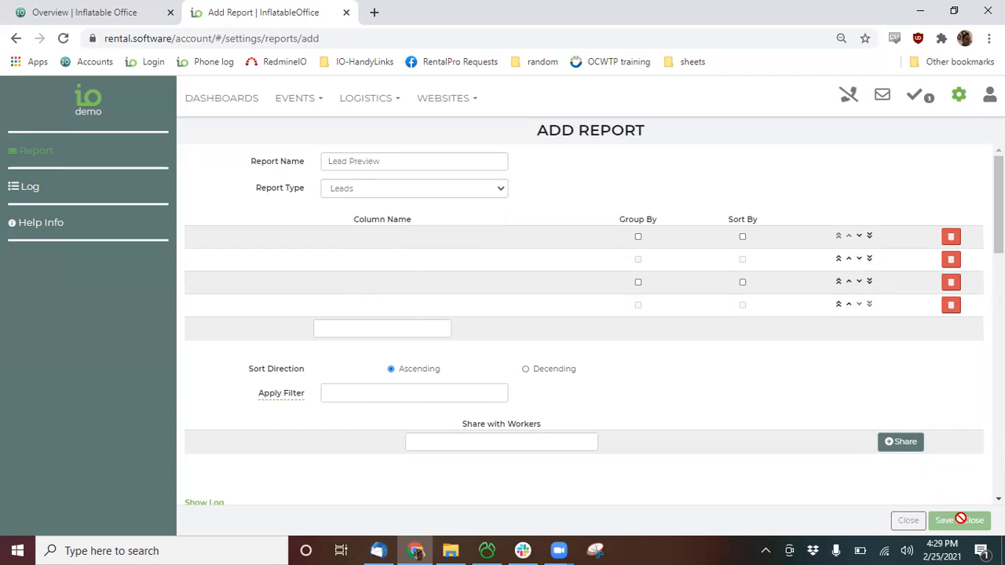
Start a new data table on the Overview dashboard and name it "Coming Events".
left_click(208, 105)
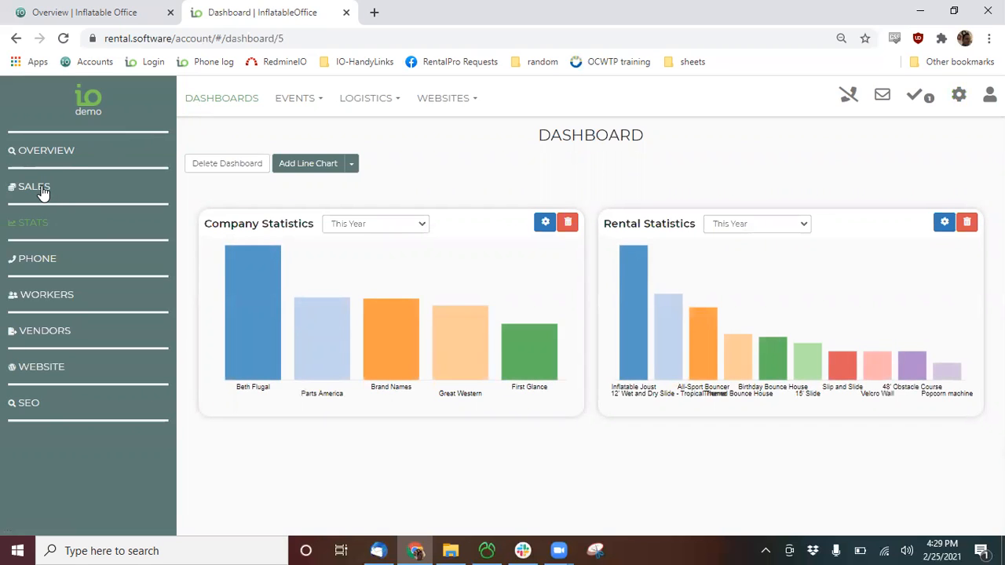
left_click(50, 156)
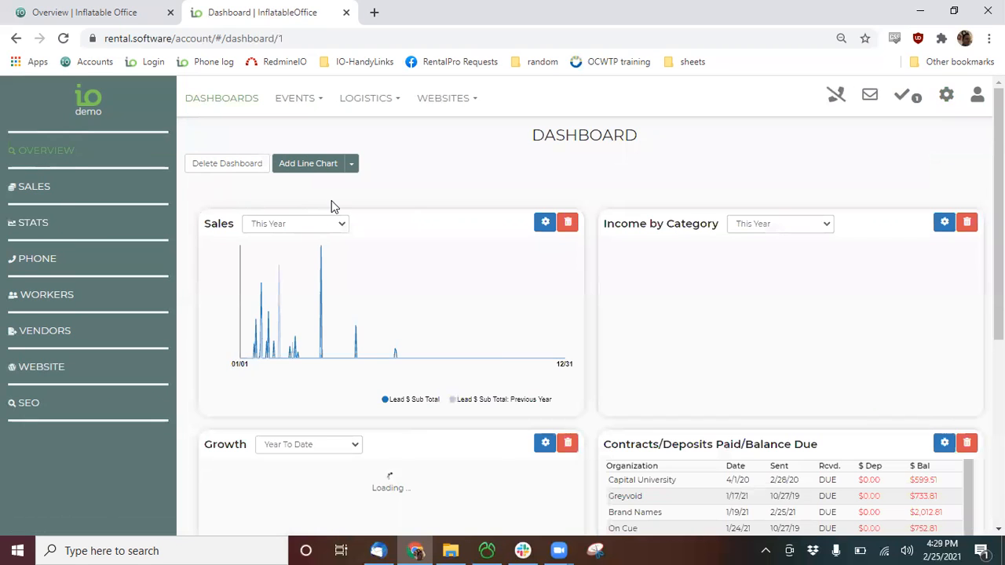
left_click(353, 166)
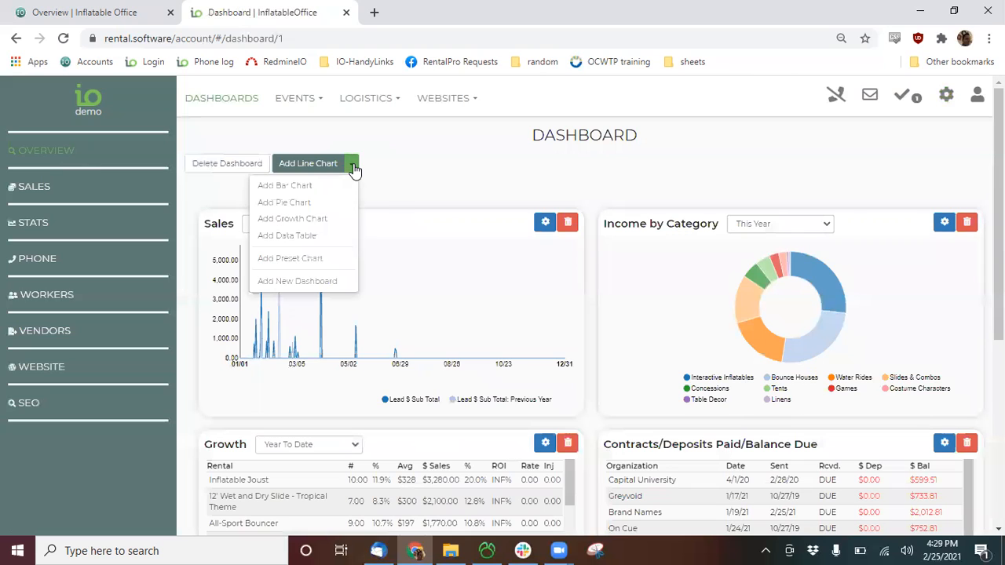
left_click(295, 240)
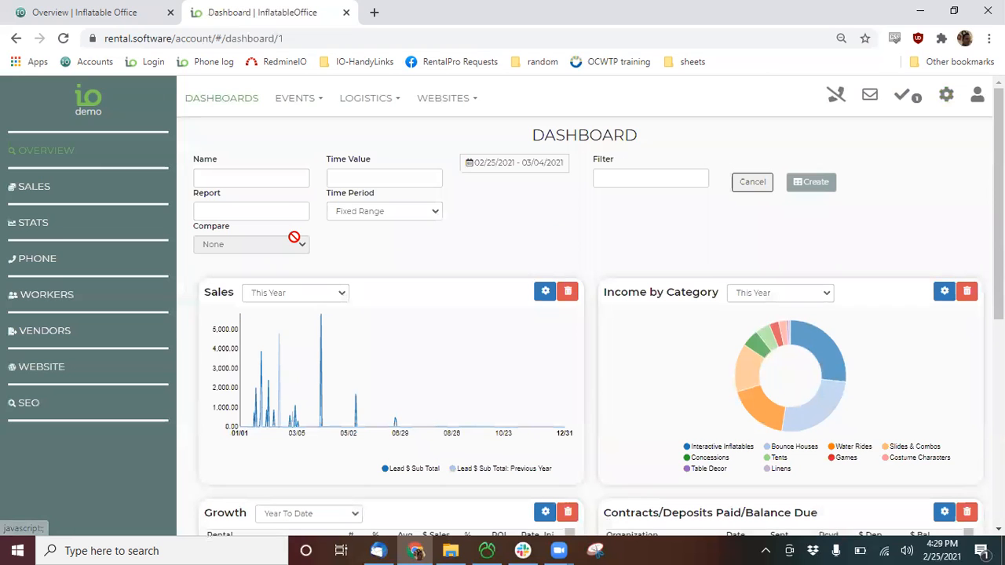
left_click(280, 181)
type("Com")
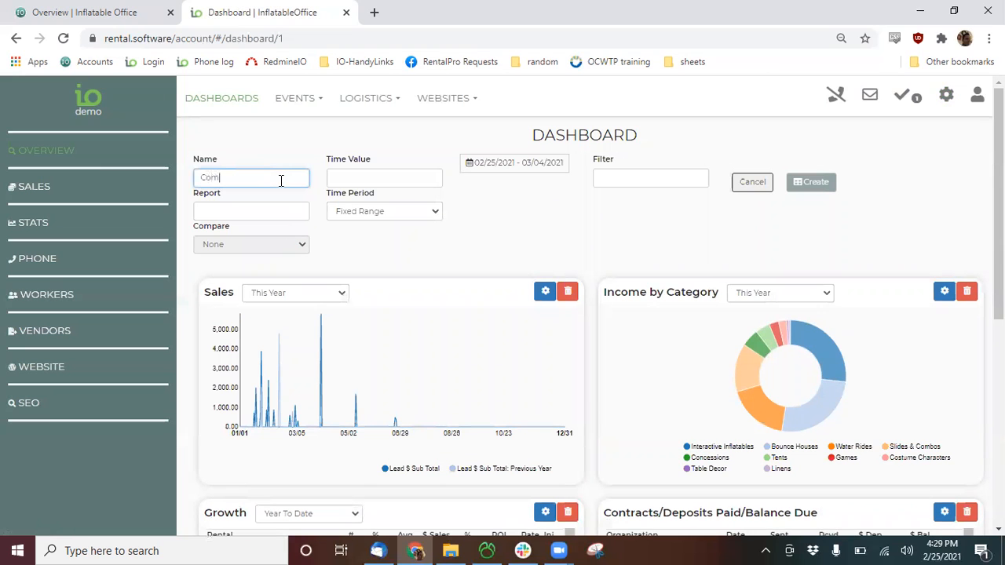
type("ing Events")
Set the data table's time value to Lead Start Date and its time period to Next 30 Days.
left_click(351, 184)
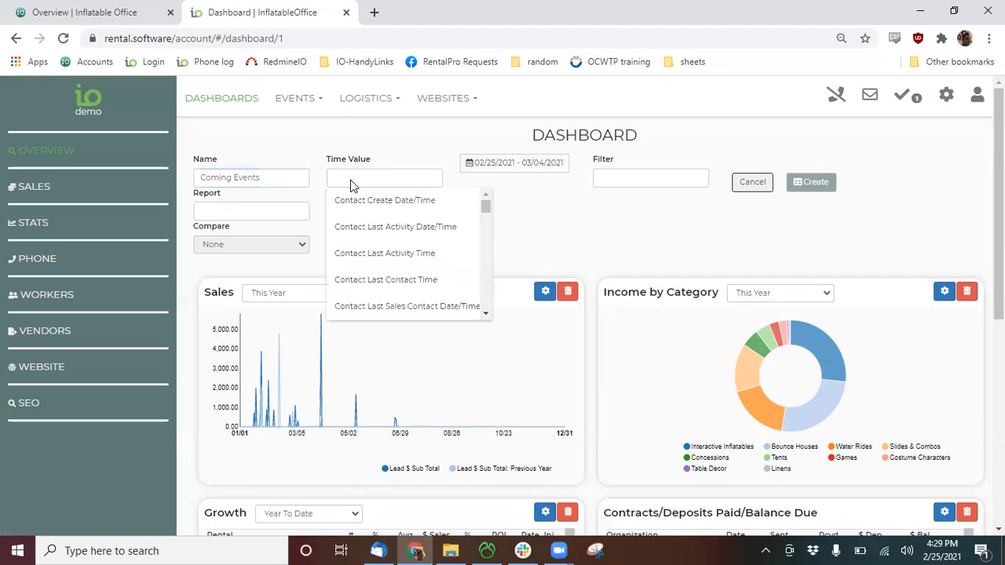
type("start d")
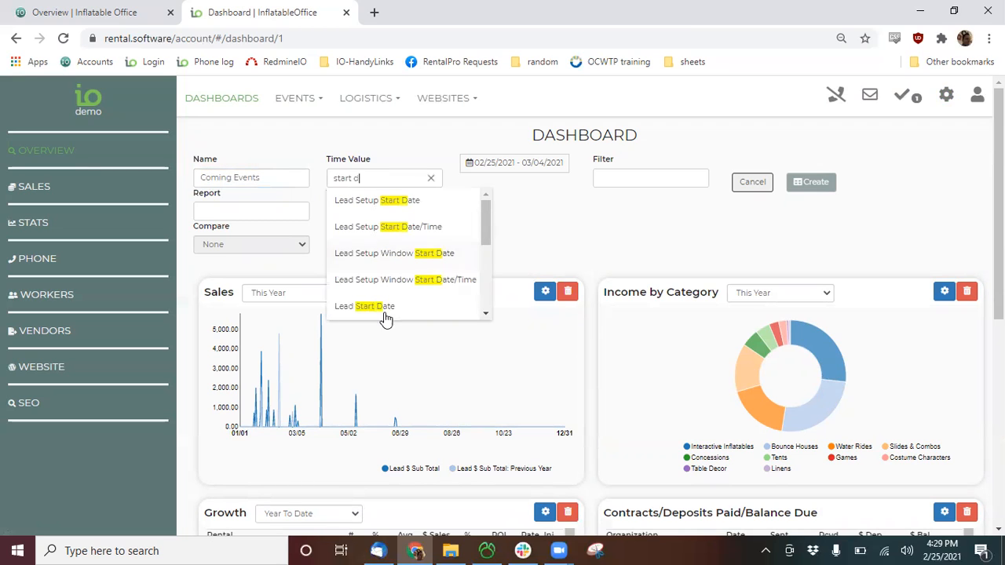
left_click(380, 311)
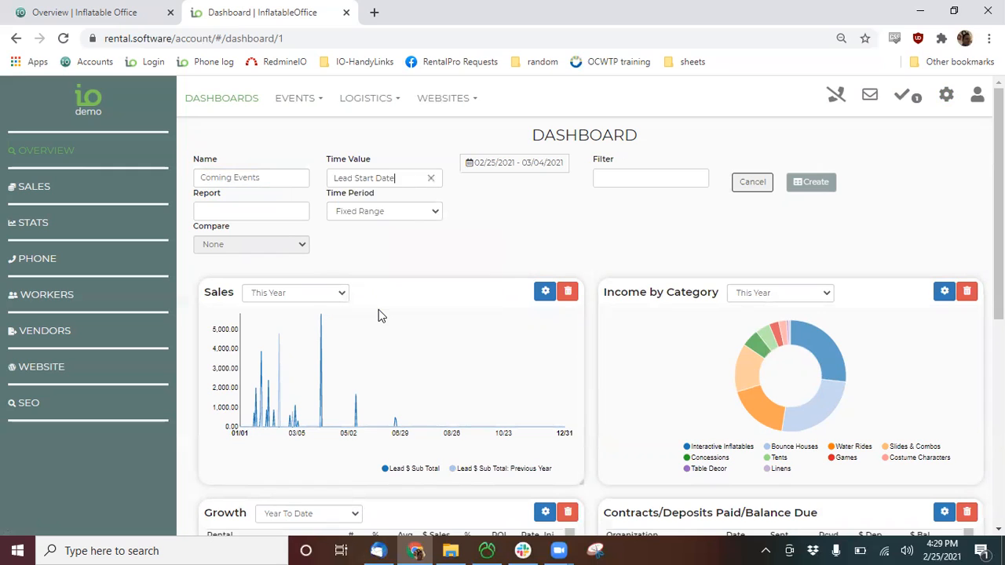
left_click(384, 214)
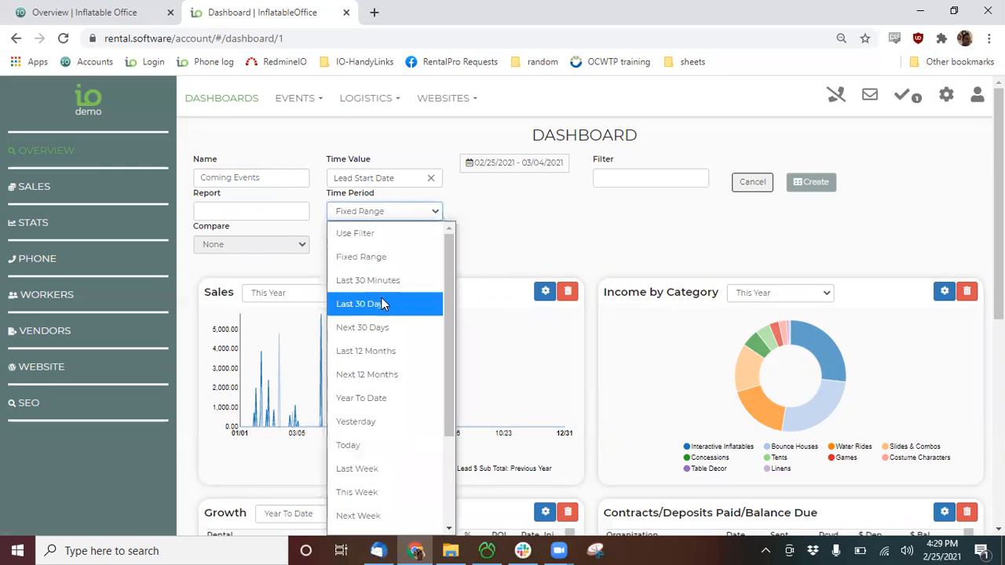
left_click(381, 330)
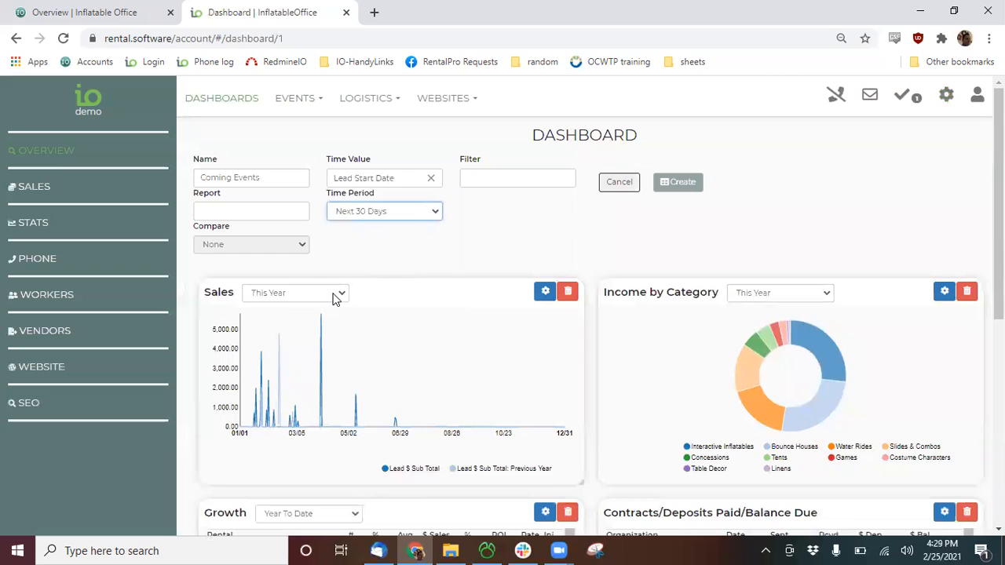
Assign the Lead Preview report and the Reserved Statuses filter to the data table, then create it.
left_click(288, 213)
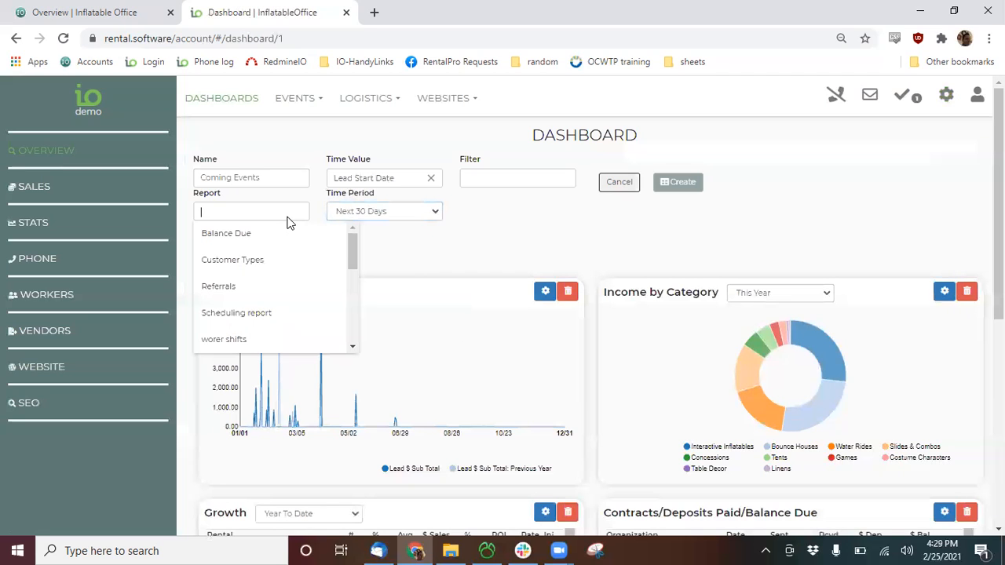
type("pre")
left_click(246, 234)
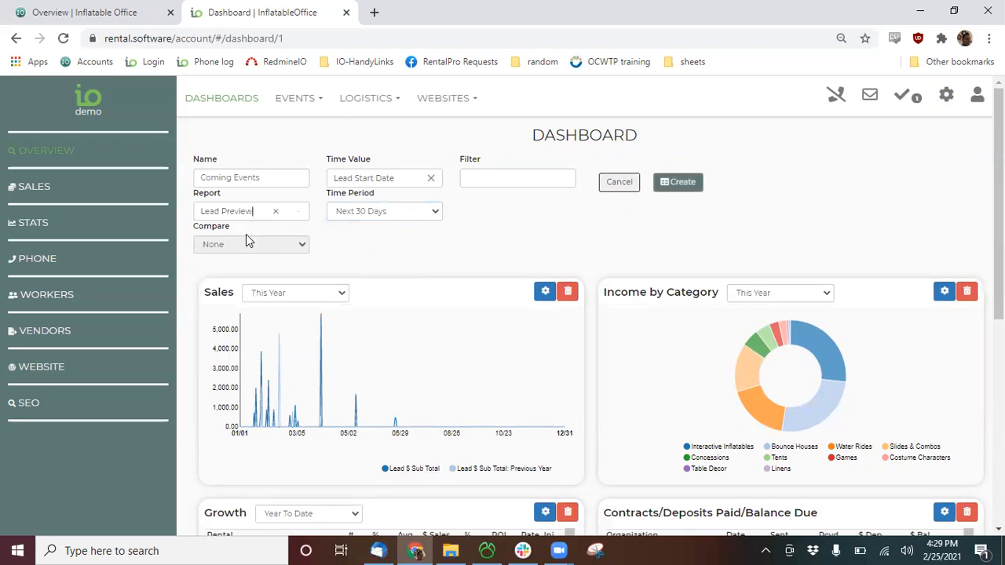
left_click(494, 178)
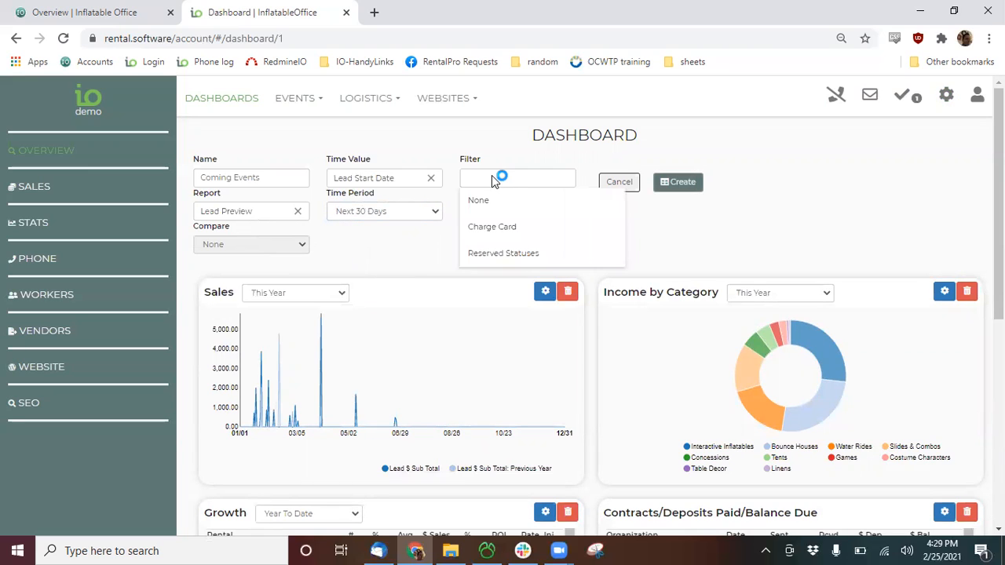
left_click(503, 254)
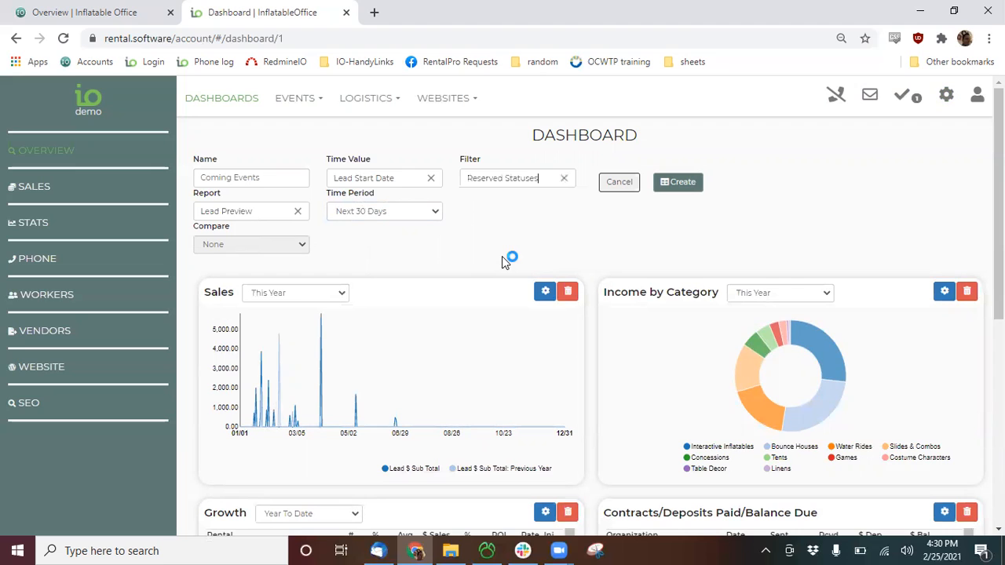
left_click(673, 186)
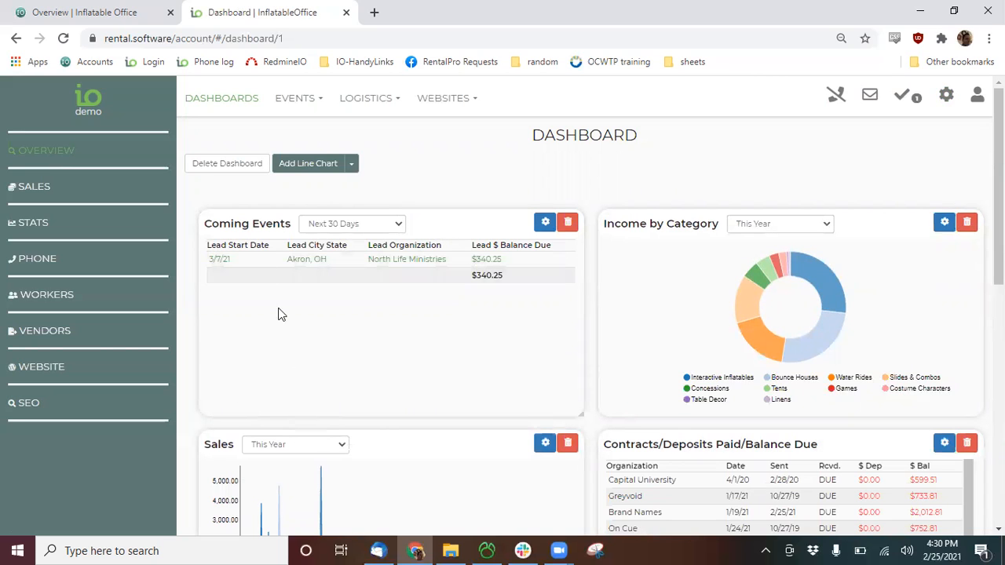
Switch the Coming Events table to Next 12 Months and open its settings.
left_click(366, 226)
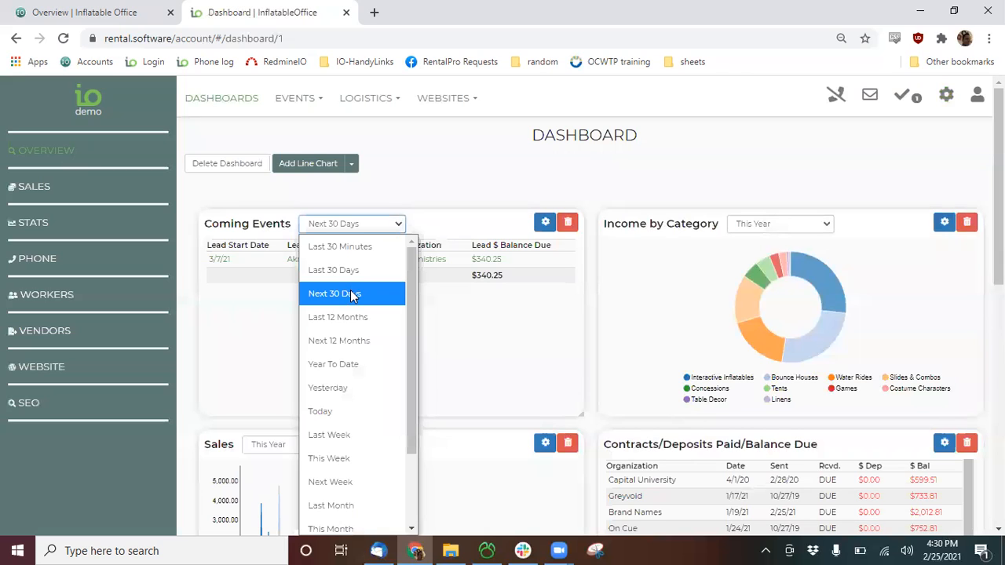
left_click(346, 341)
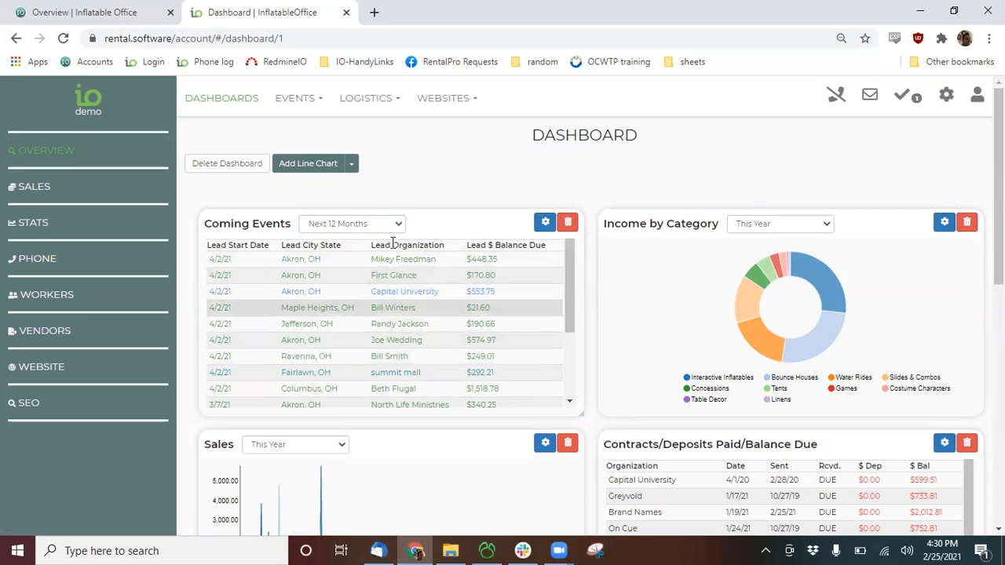
left_click(545, 223)
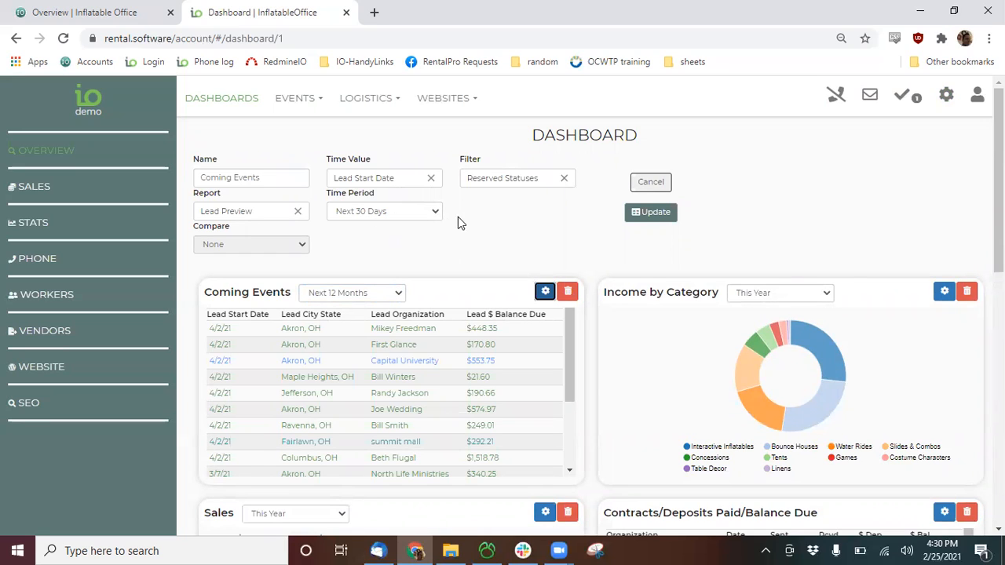
Open the full list of help articles matching "repor" from the settings search.
left_click(974, 100)
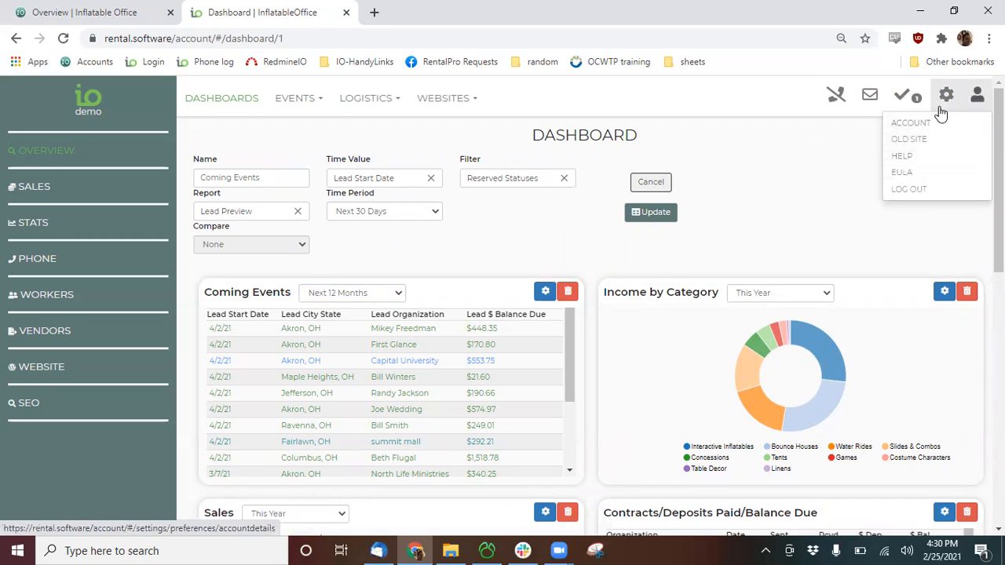
left_click(942, 102)
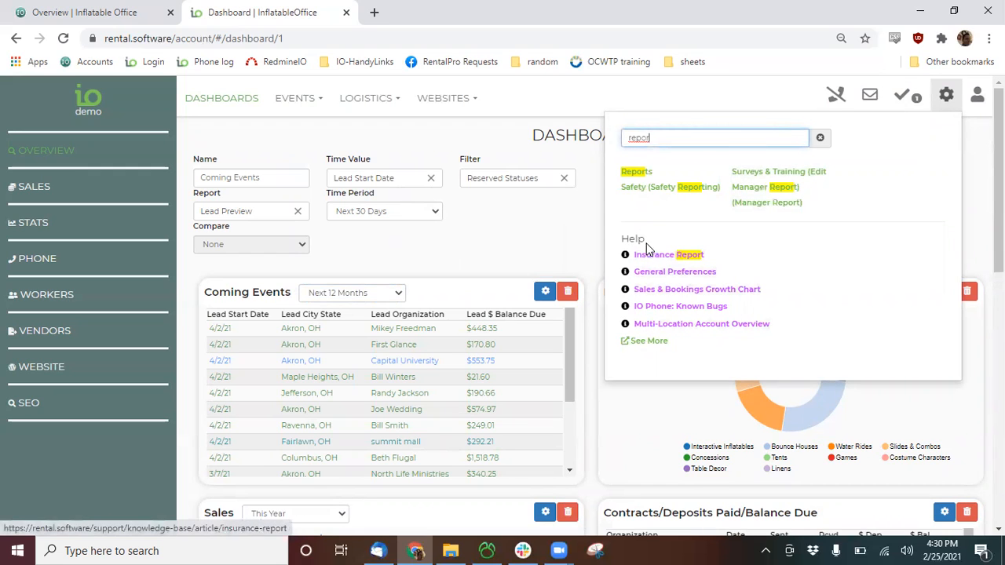
left_click(649, 344)
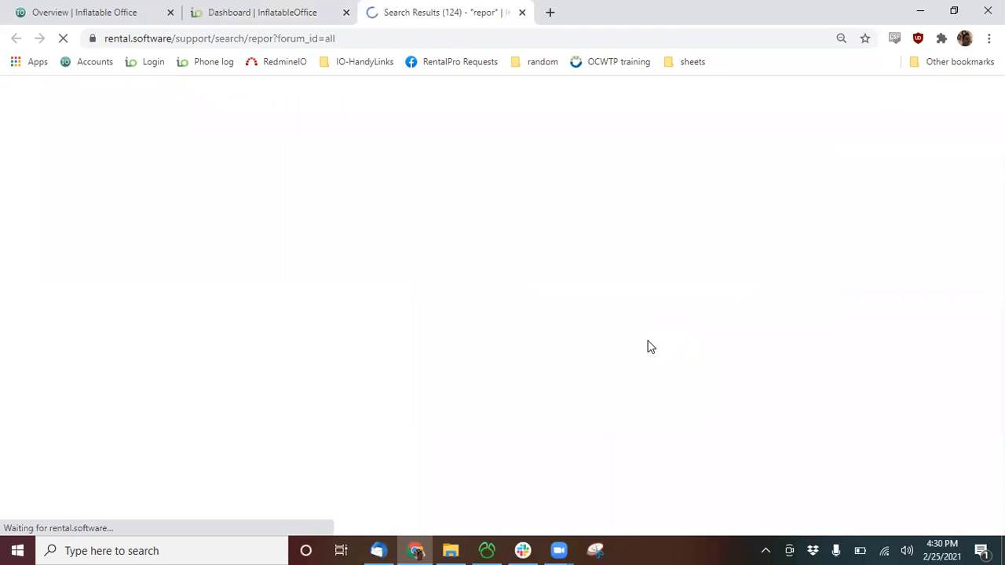